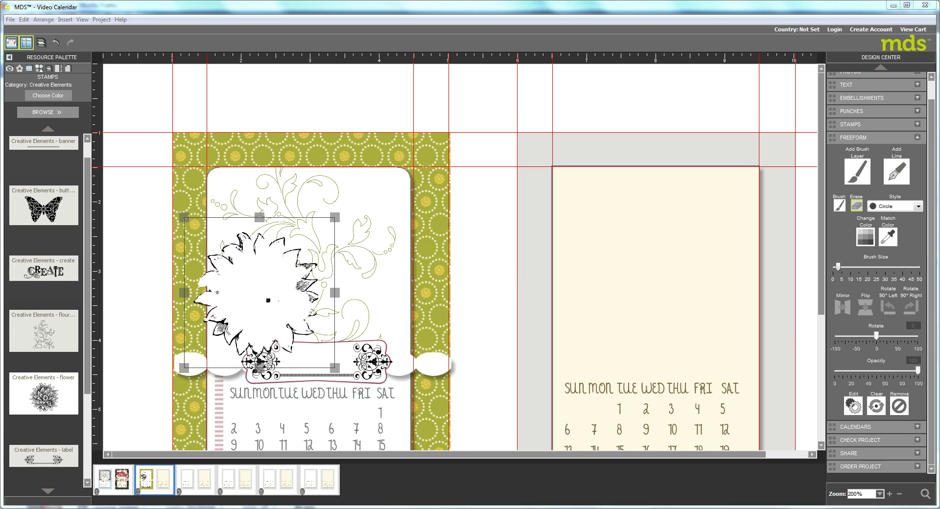
# Finish the white paint layer and move it directly beneath the flower stamp in the page's layer order
pyautogui.click(371, 185)
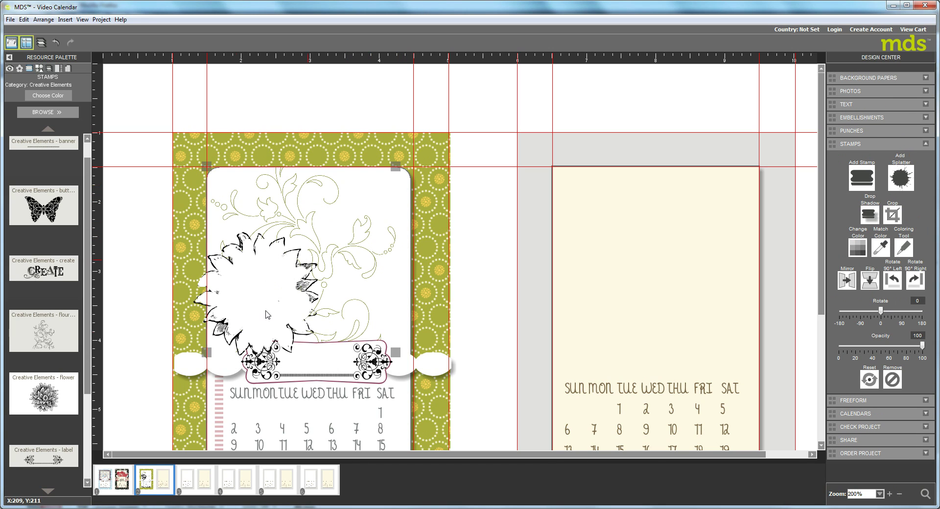
pyautogui.click(49, 69)
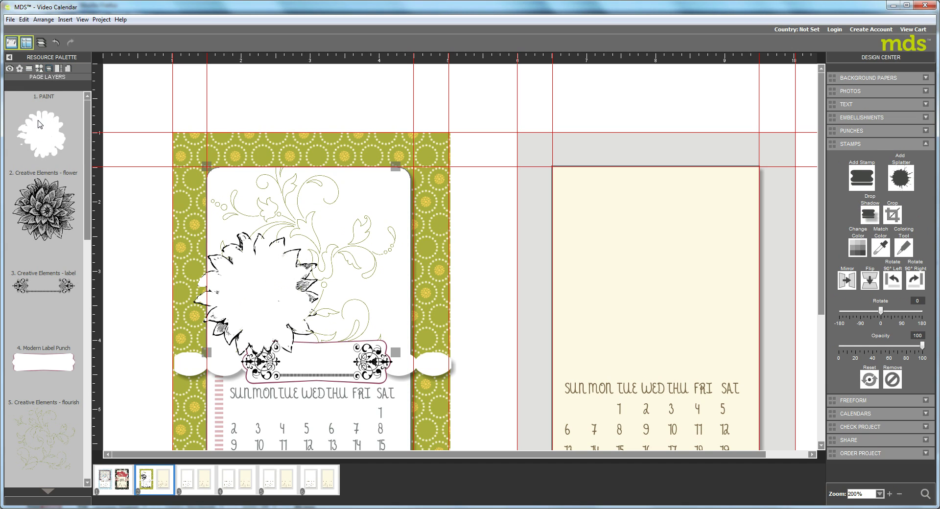
pyautogui.moveTo(41, 125); pyautogui.dragTo(50, 216)
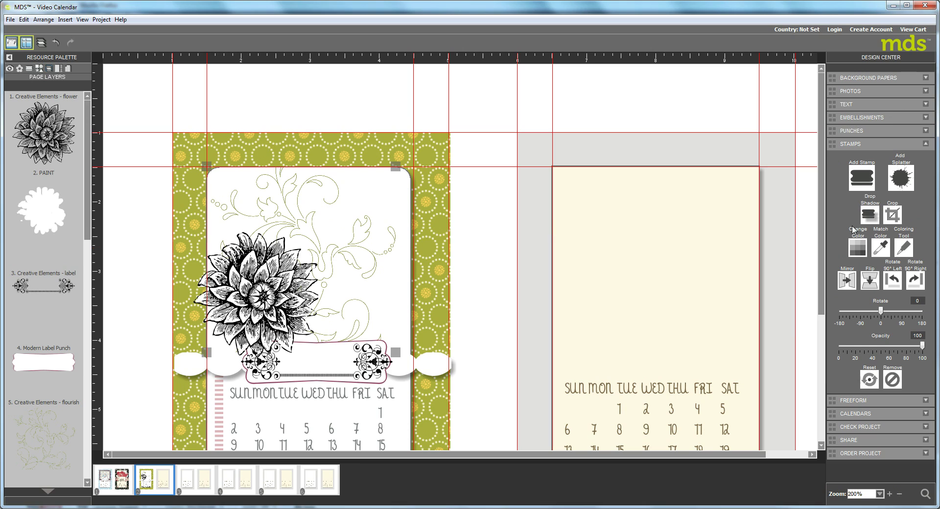
# Add a freeform brush layer, shrink it and position it to cover the flower stamp, and open it for painting
pyautogui.click(852, 401)
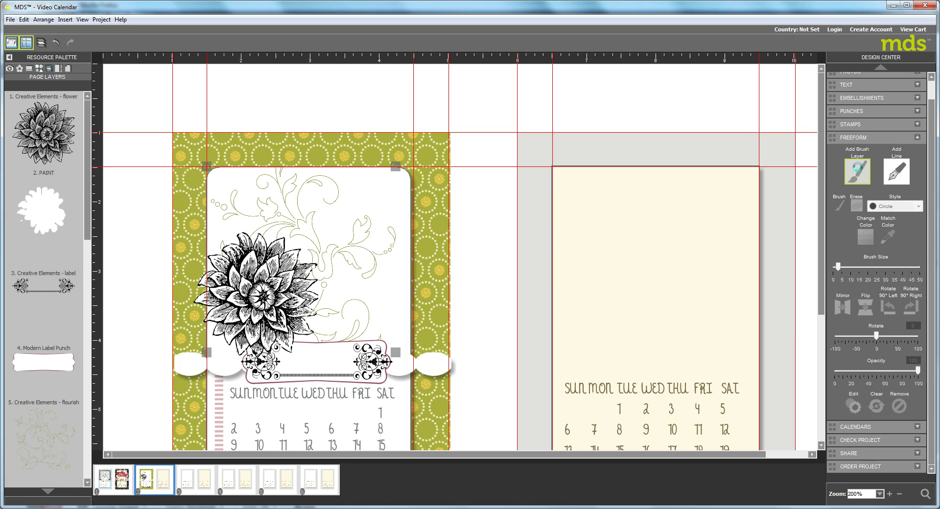
pyautogui.click(858, 171)
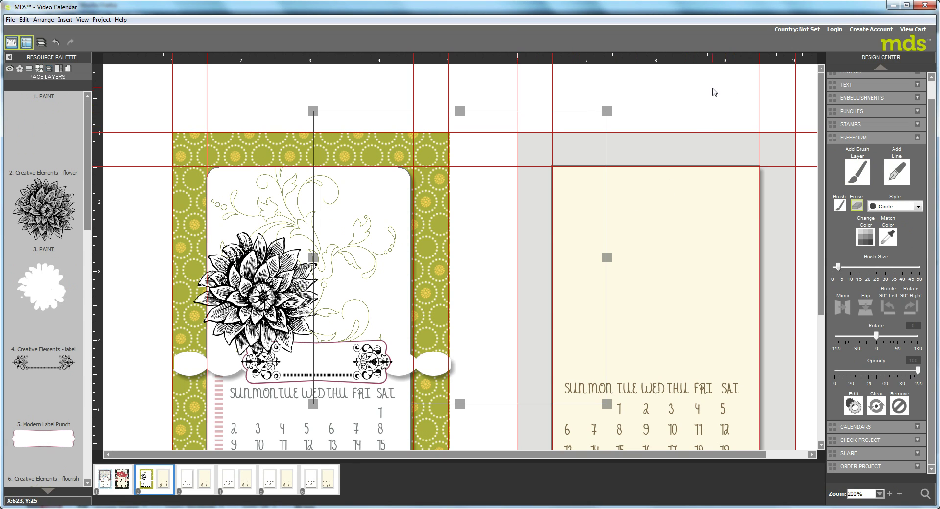
pyautogui.click(488, 202)
pyautogui.moveTo(500, 205); pyautogui.dragTo(353, 242)
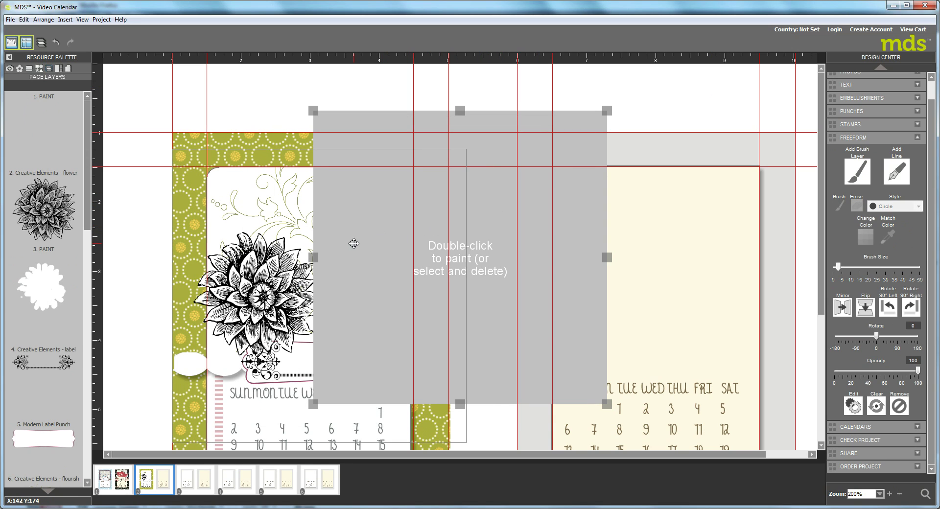
pyautogui.moveTo(466, 148)
pyautogui.mouseDown()
pyautogui.moveTo(380, 251)
pyautogui.moveTo(327, 291)
pyautogui.mouseUp()
pyautogui.moveTo(302, 334)
pyautogui.mouseDown()
pyautogui.moveTo(284, 343)
pyautogui.moveTo(299, 273)
pyautogui.moveTo(376, 274)
pyautogui.mouseUp()
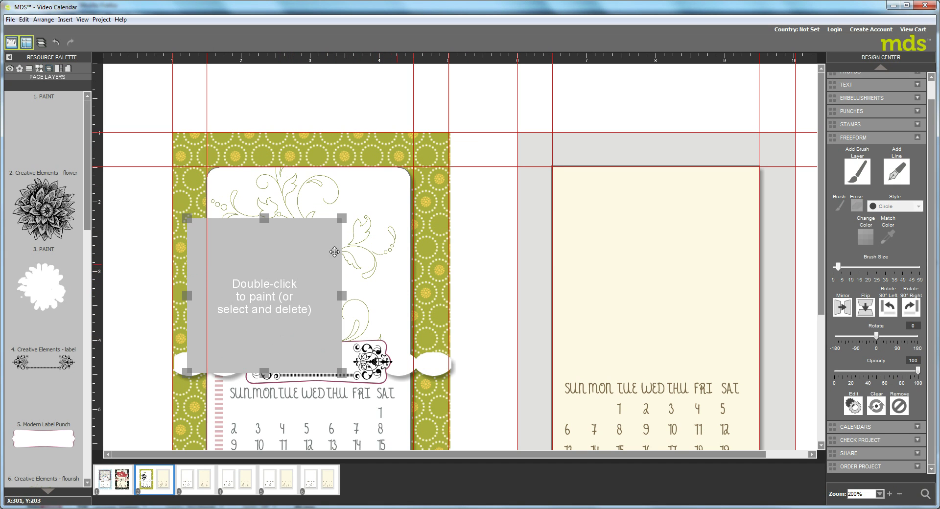
pyautogui.doubleClick(271, 279)
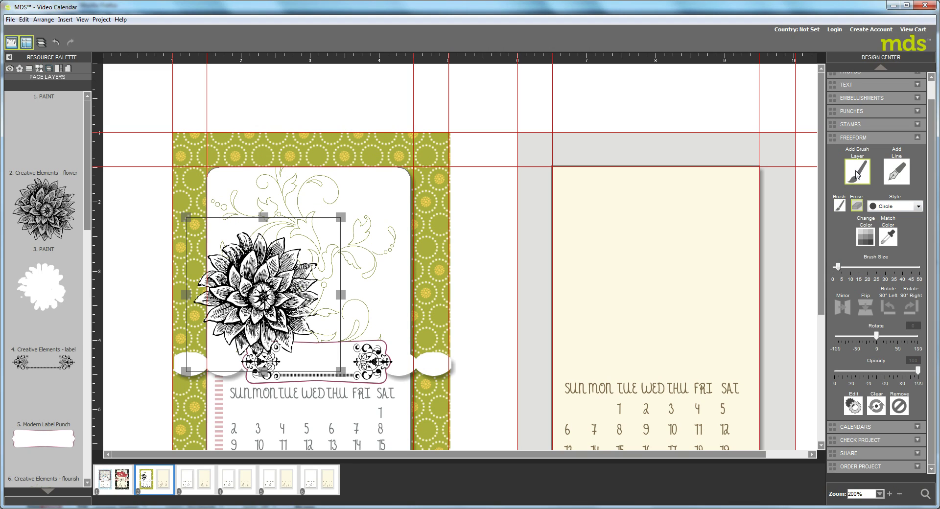
# Paint the flower's petals plum with a circle brush of size 10, leaving the petal edges unpainted
pyautogui.click(839, 208)
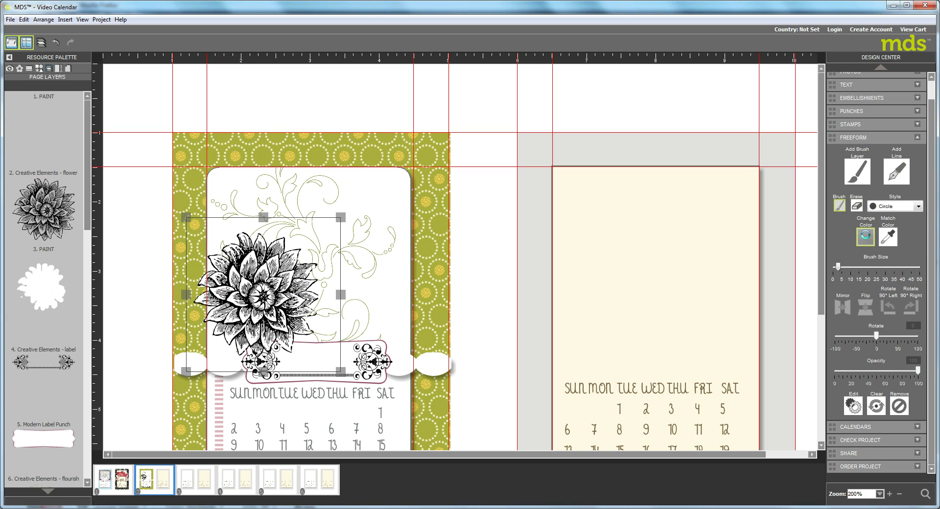
pyautogui.click(865, 238)
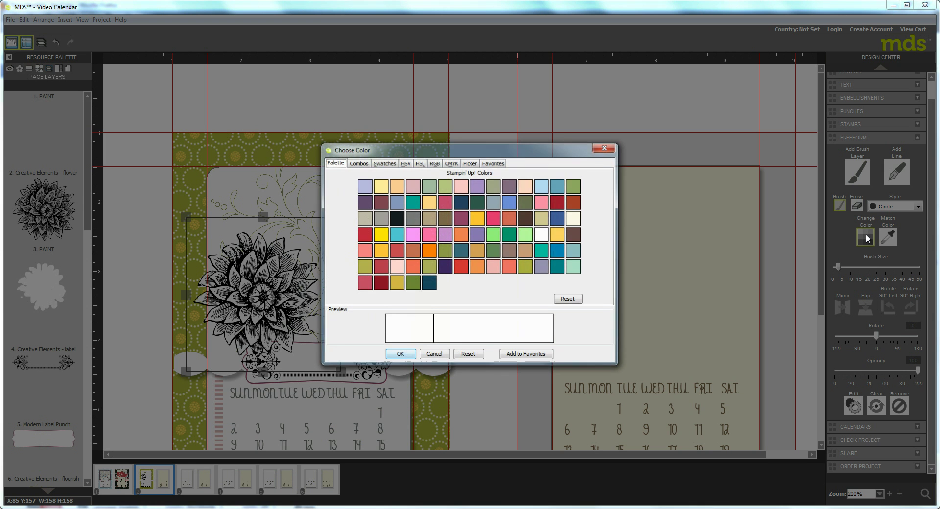
pyautogui.click(460, 218)
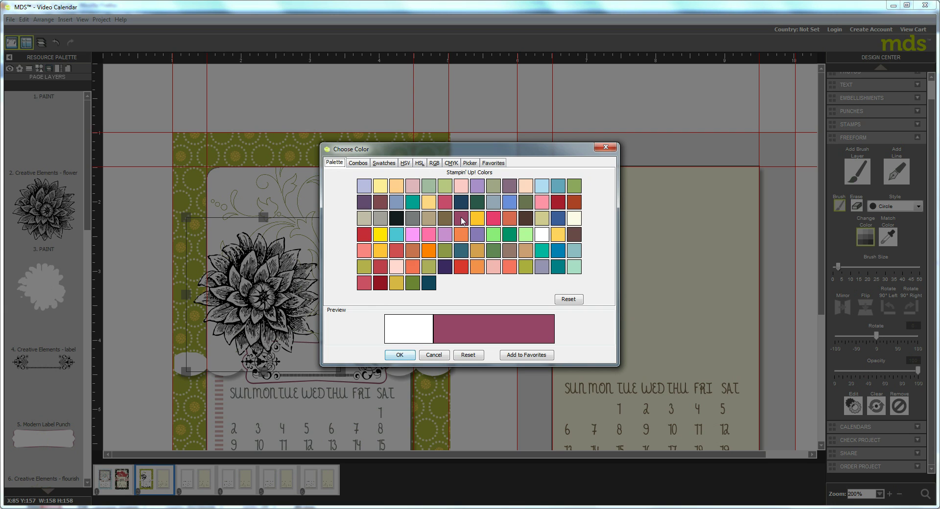
pyautogui.click(406, 354)
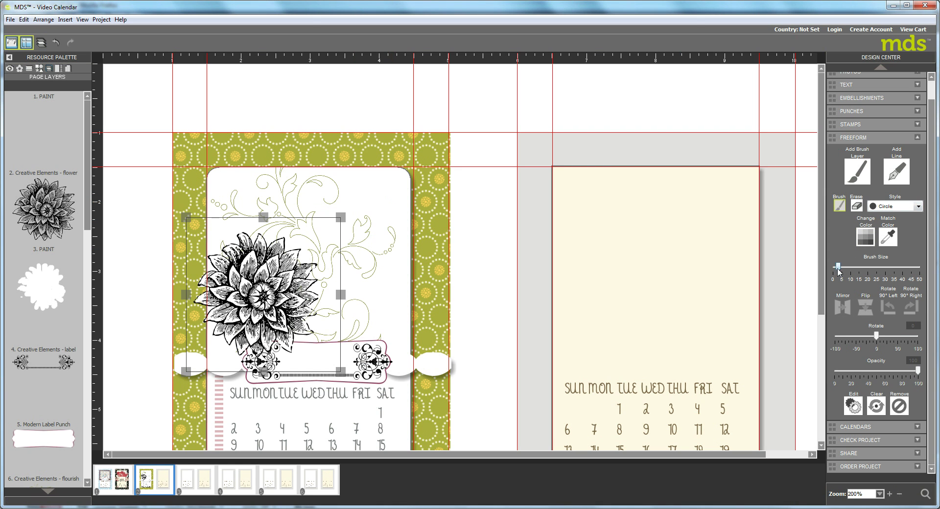
pyautogui.moveTo(838, 266); pyautogui.dragTo(850, 267)
pyautogui.moveTo(215, 286)
pyautogui.mouseDown()
pyautogui.moveTo(227, 260)
pyautogui.moveTo(238, 268)
pyautogui.moveTo(235, 252)
pyautogui.moveTo(246, 254)
pyautogui.moveTo(246, 245)
pyautogui.moveTo(258, 250)
pyautogui.moveTo(260, 266)
pyautogui.moveTo(280, 248)
pyautogui.moveTo(271, 258)
pyautogui.moveTo(272, 249)
pyautogui.moveTo(301, 256)
pyautogui.moveTo(281, 270)
pyautogui.moveTo(304, 281)
pyautogui.mouseUp()
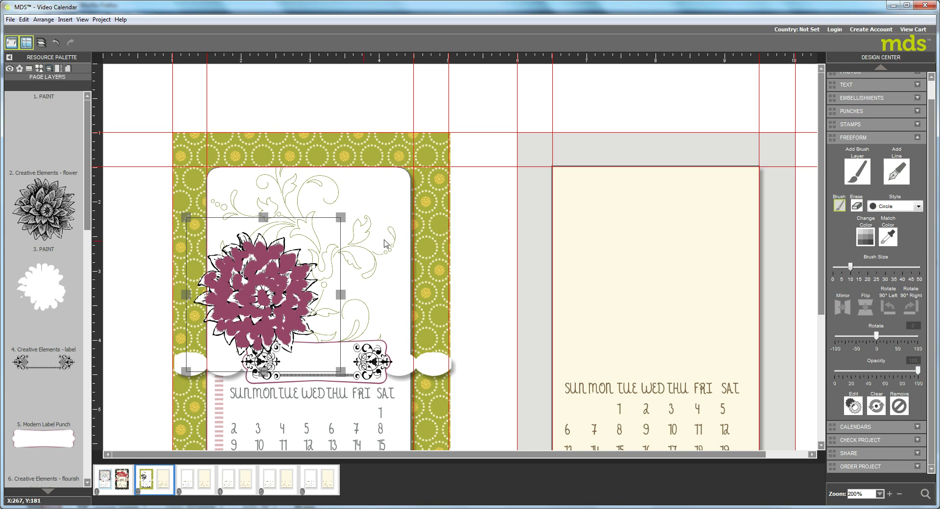
pyautogui.click(392, 200)
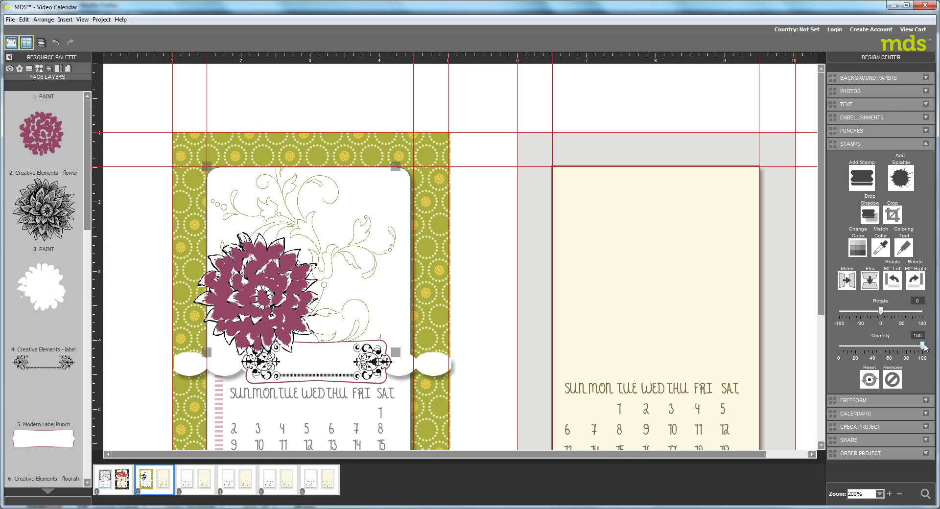
# Set the plum paint layer's opacity to 83 and move the layer directly beneath the flower stamp
pyautogui.moveTo(922, 346); pyautogui.dragTo(907, 354)
pyautogui.click(262, 288)
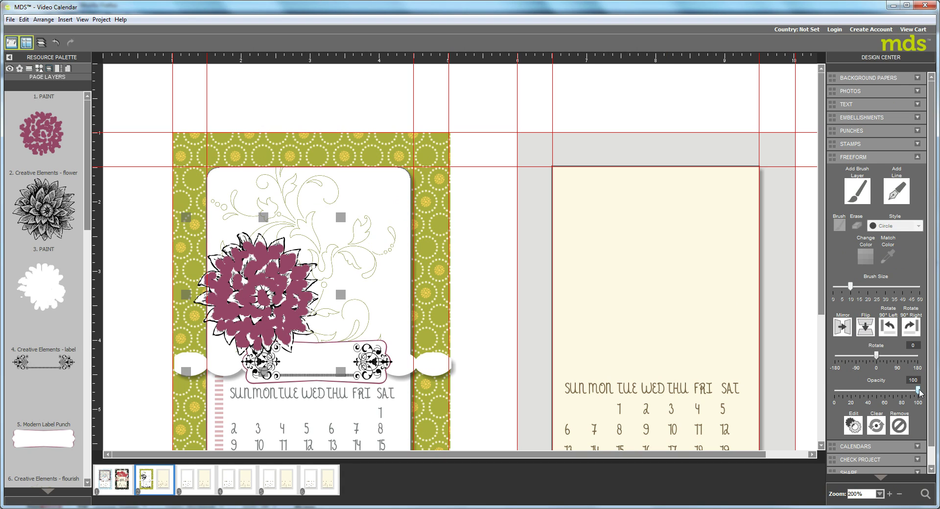
pyautogui.moveTo(918, 392); pyautogui.dragTo(895, 401)
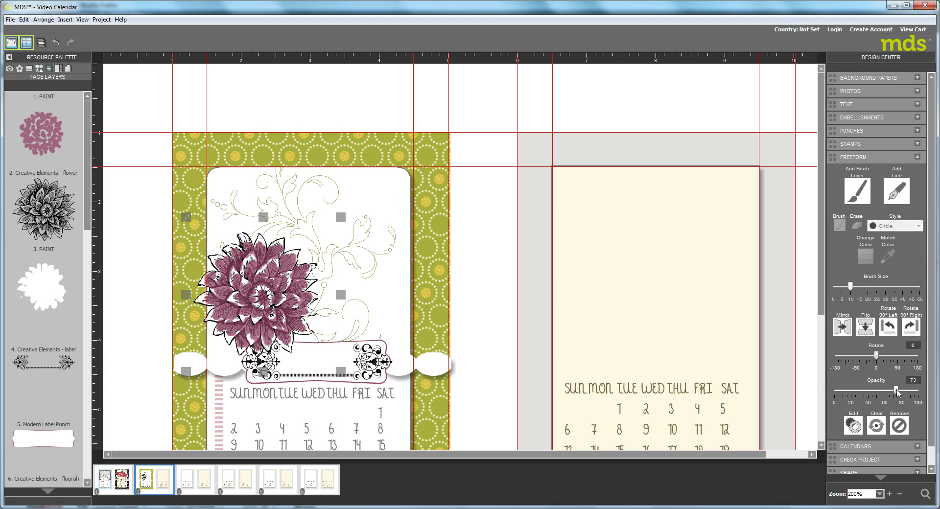
pyautogui.moveTo(896, 391); pyautogui.dragTo(903, 392)
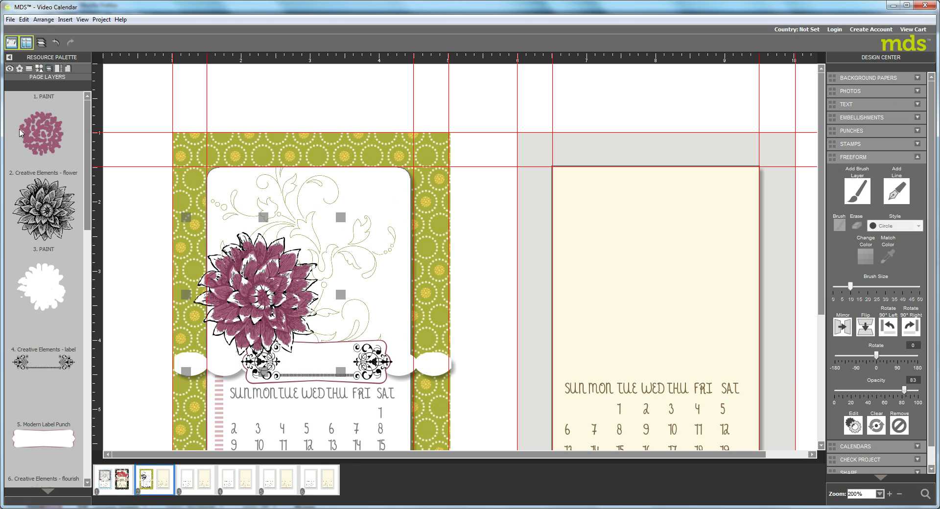
pyautogui.moveTo(45, 133); pyautogui.dragTo(48, 218)
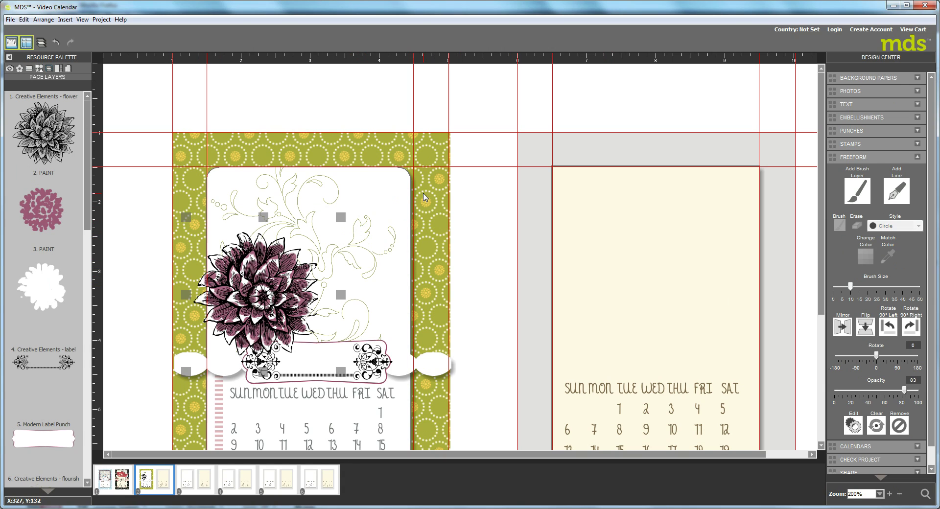
# Add another freeform brush layer, fit it over the plum flower, and open it for painting
pyautogui.click(858, 193)
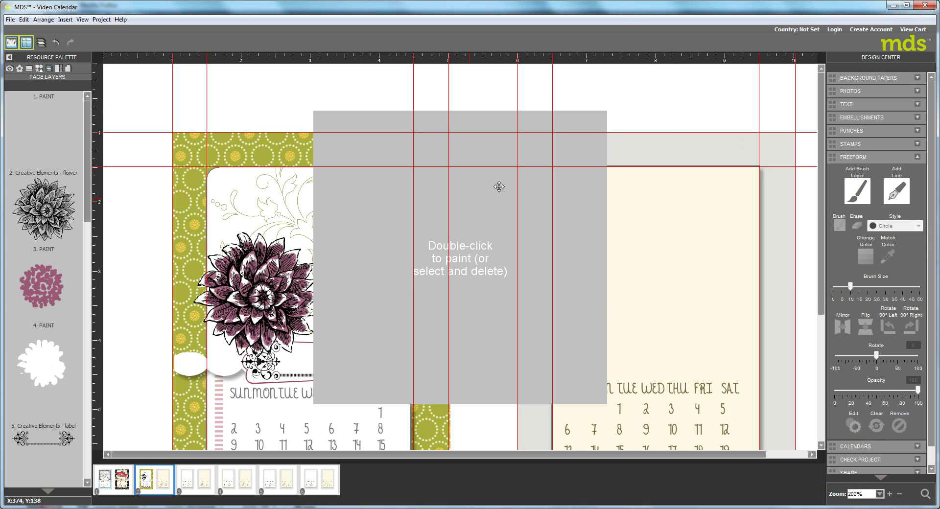
pyautogui.click(497, 189)
pyautogui.moveTo(607, 110)
pyautogui.mouseDown()
pyautogui.moveTo(434, 227)
pyautogui.moveTo(424, 250)
pyautogui.mouseUp()
pyautogui.moveTo(423, 293); pyautogui.dragTo(423, 293)
pyautogui.moveTo(403, 328)
pyautogui.mouseDown()
pyautogui.moveTo(330, 300)
pyautogui.moveTo(276, 294)
pyautogui.mouseUp()
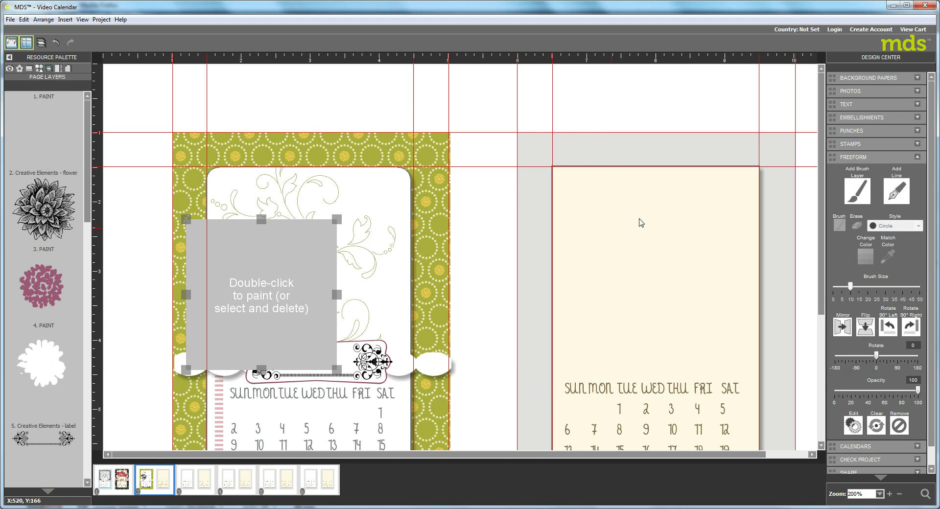
pyautogui.doubleClick(255, 292)
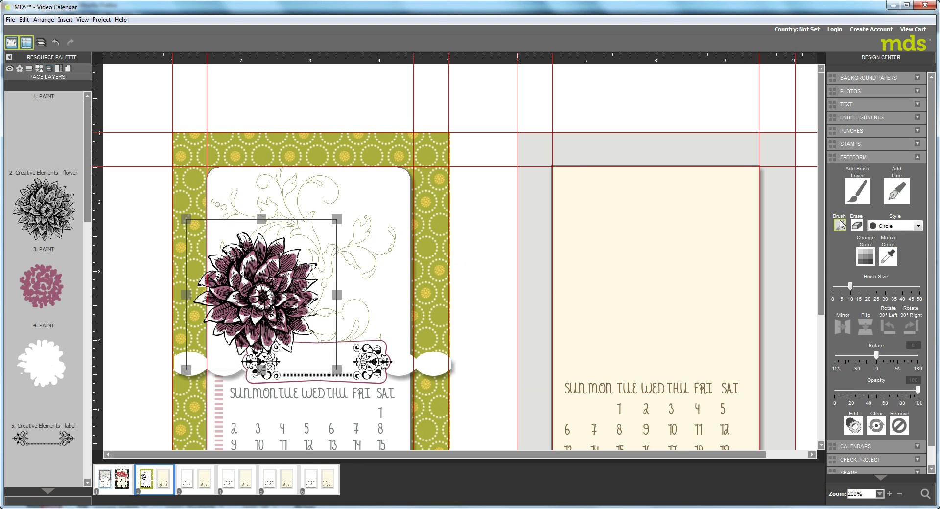
# Choose light pink from the Stampin' Up! colors and paint the tips and outer edges of the flower's petals
pyautogui.click(865, 256)
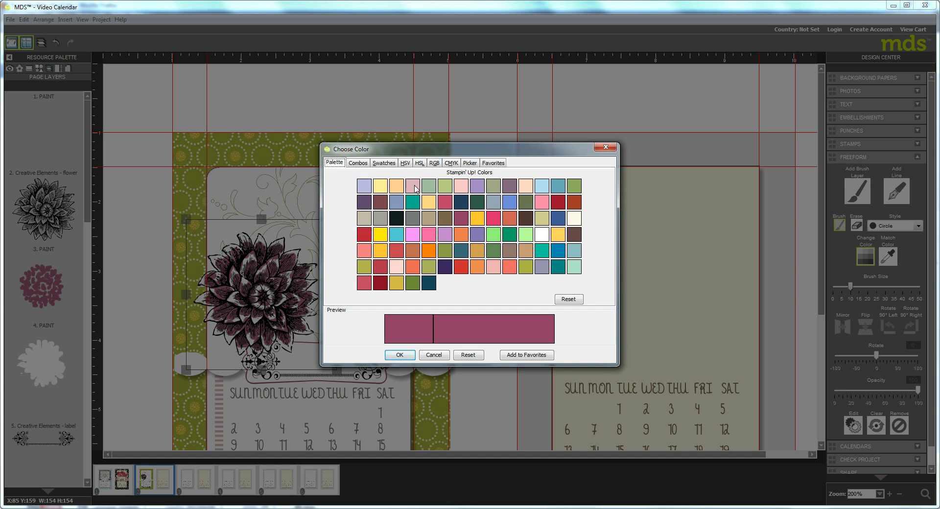
pyautogui.click(412, 187)
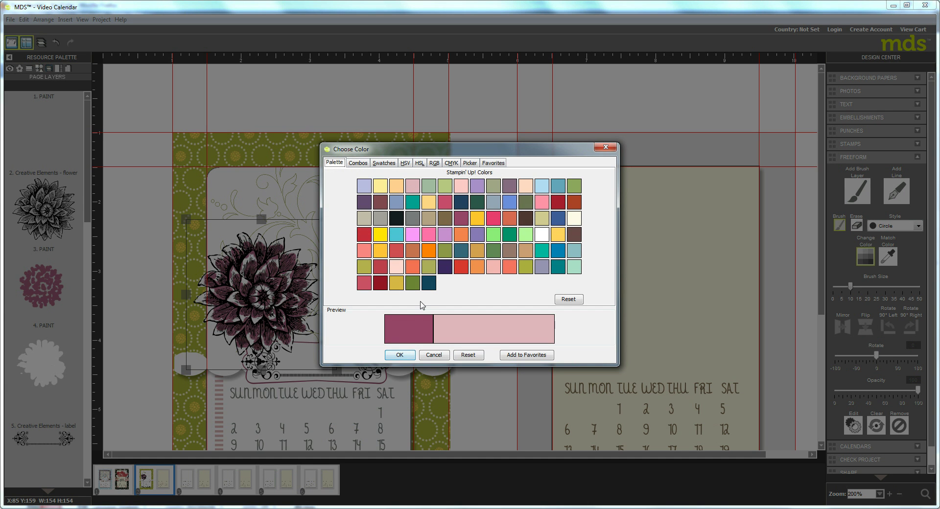
pyautogui.click(400, 354)
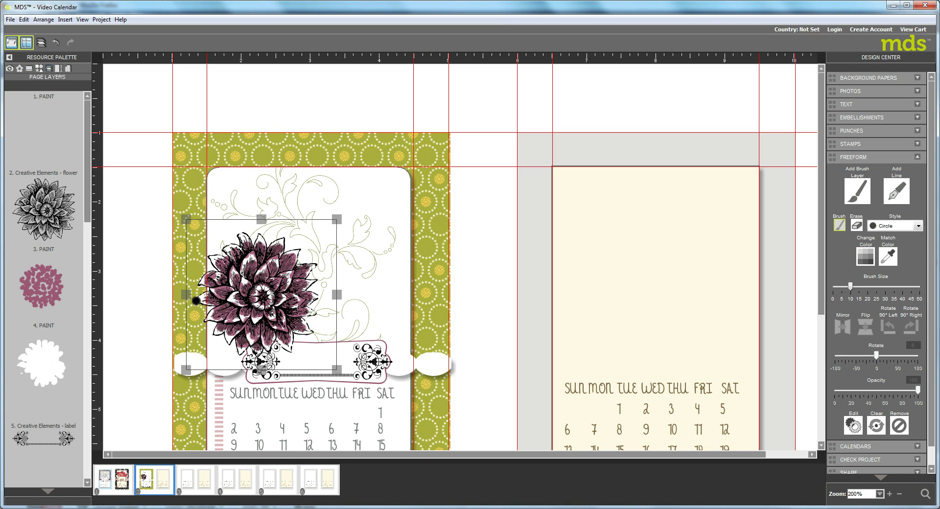
pyautogui.moveTo(201, 300); pyautogui.dragTo(212, 296)
pyautogui.moveTo(205, 280); pyautogui.dragTo(218, 274)
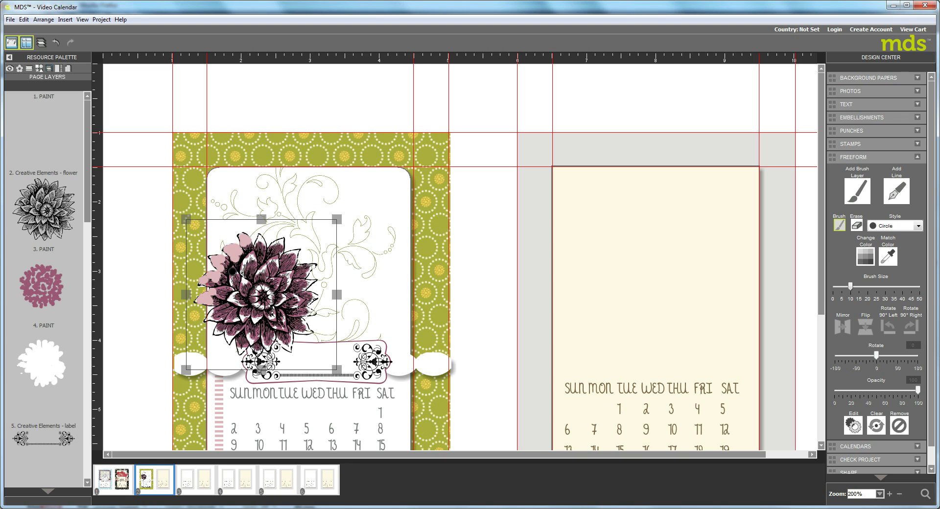
pyautogui.moveTo(235, 271); pyautogui.dragTo(243, 257)
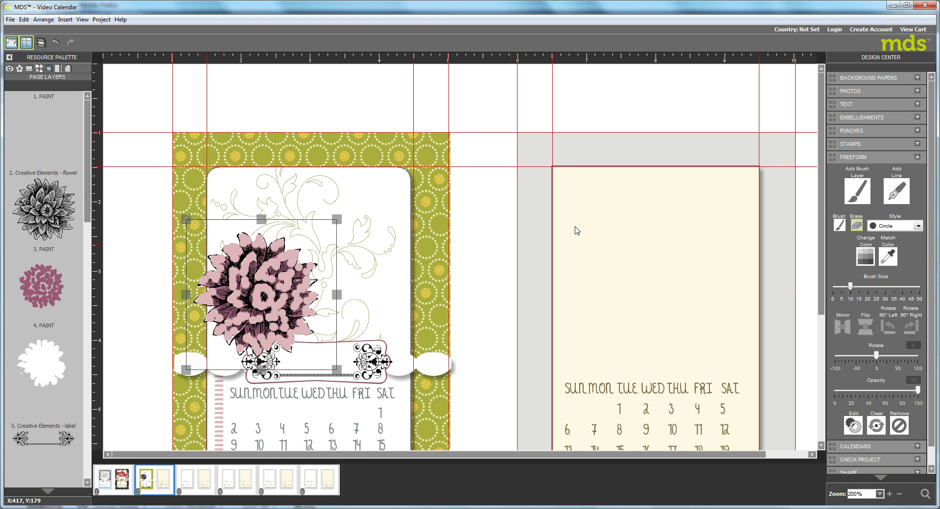
# Reduce the brush size to about 5, finish painting, and move the light pink layer beneath the plum paint layer
pyautogui.click(839, 226)
pyautogui.moveTo(850, 289); pyautogui.dragTo(842, 289)
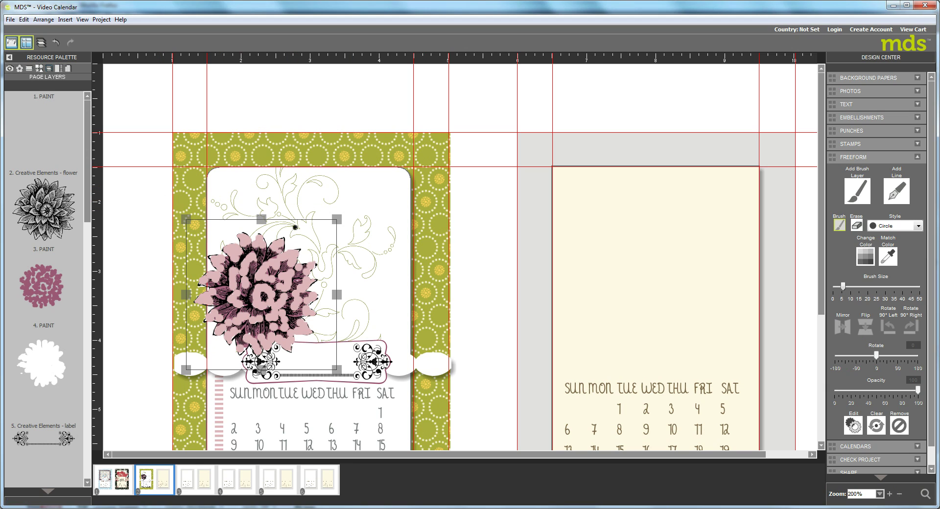
pyautogui.click(364, 226)
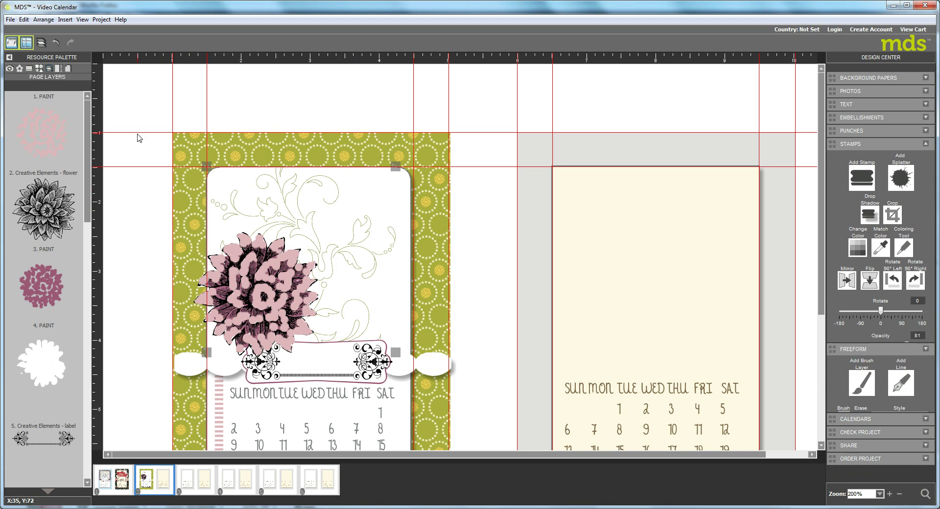
pyautogui.moveTo(40, 126); pyautogui.dragTo(43, 274)
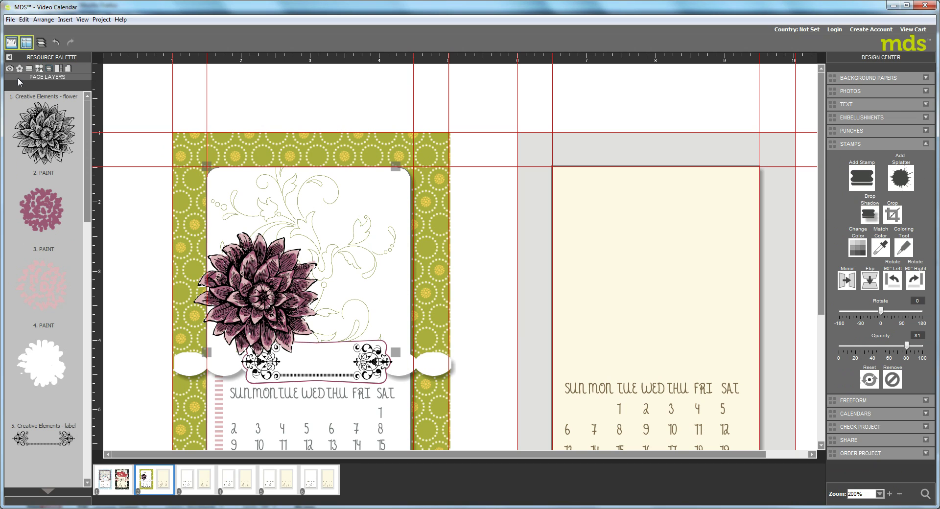
# Load the Extras punch category and place the Butterfly shape - 1 punch beside the flower on the decorated page
pyautogui.click(39, 69)
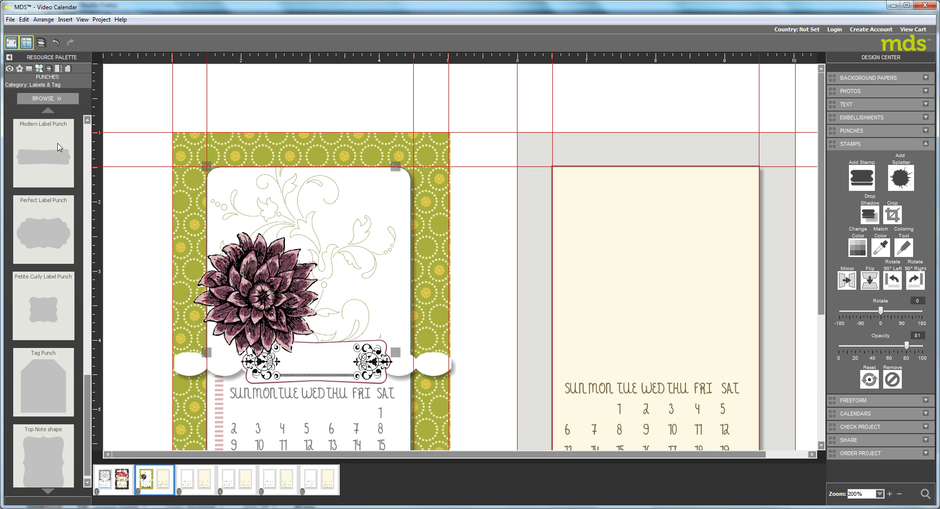
pyautogui.click(52, 99)
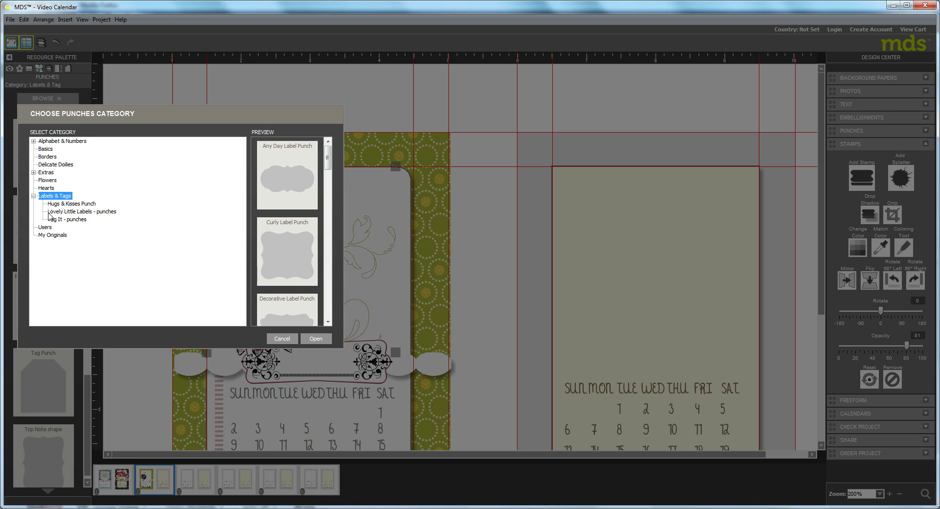
pyautogui.click(46, 173)
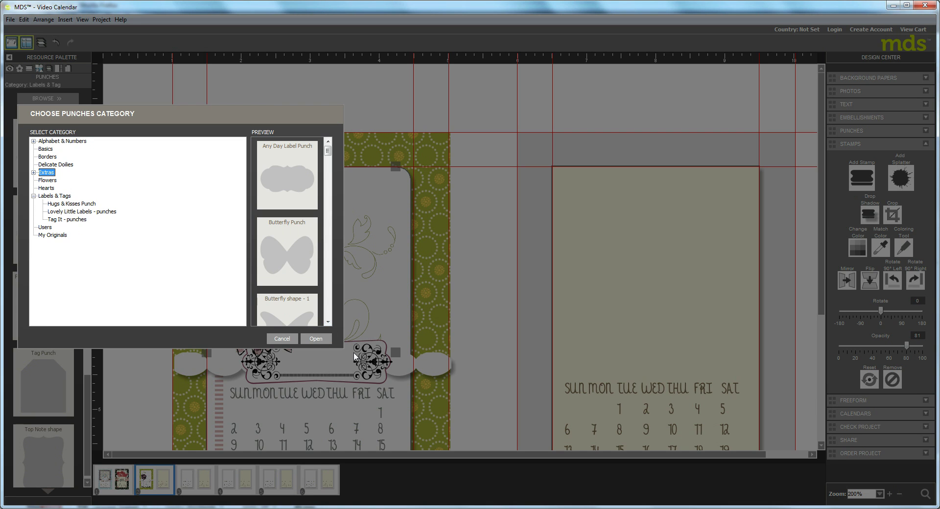
pyautogui.click(315, 338)
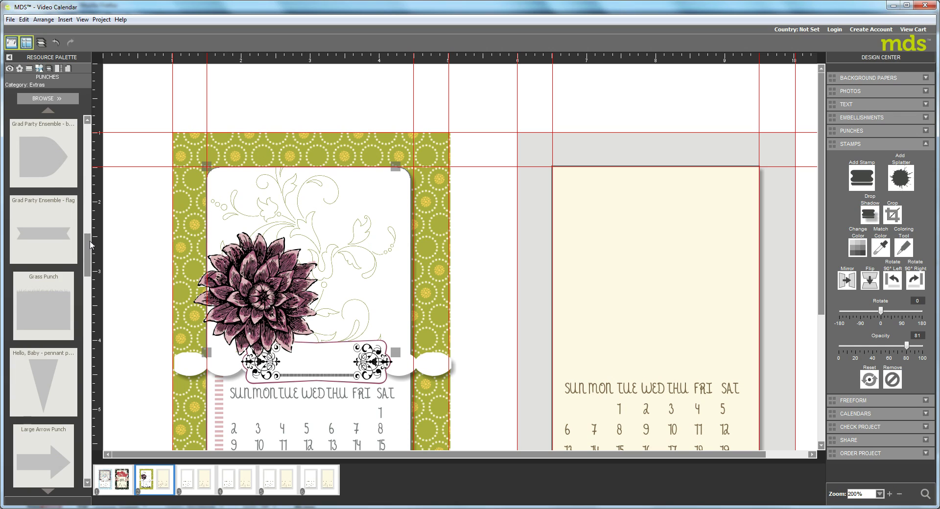
pyautogui.moveTo(87, 244); pyautogui.dragTo(81, 153)
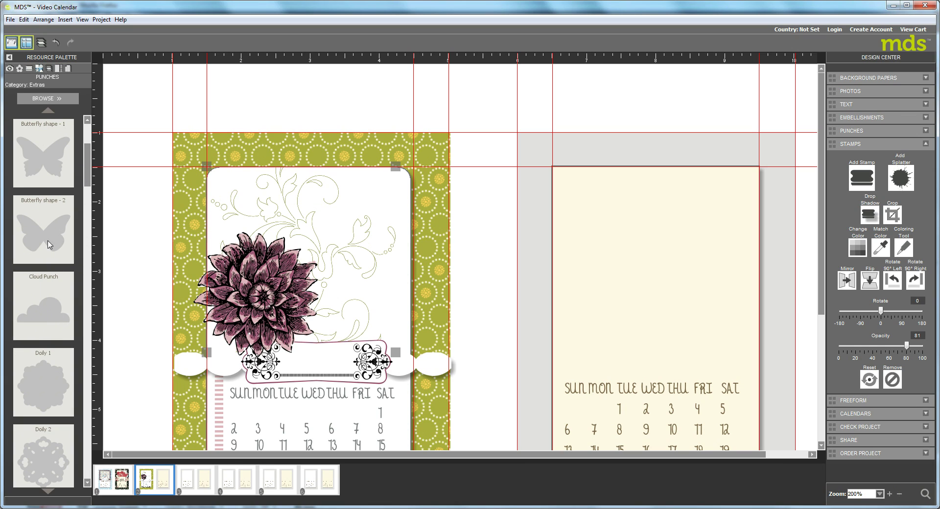
pyautogui.moveTo(42, 155); pyautogui.dragTo(357, 262)
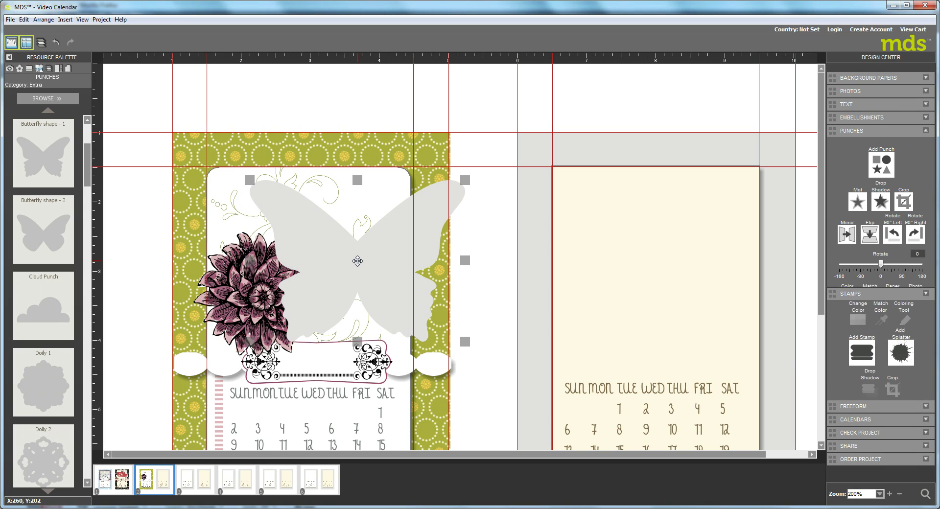
# Scale the butterfly punch down and position it beside the flower, overlapping the card panel's edge
pyautogui.moveTo(468, 179); pyautogui.dragTo(471, 175)
pyautogui.moveTo(427, 224); pyautogui.dragTo(408, 217)
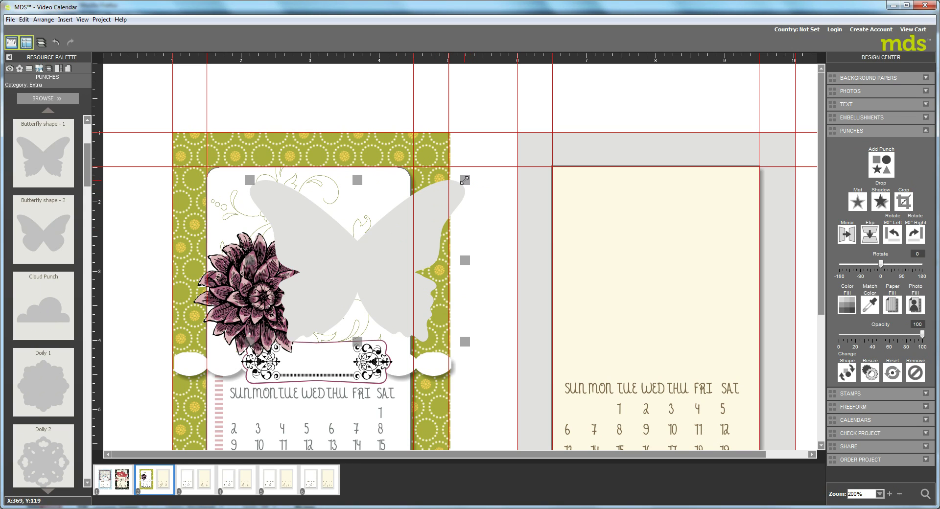
pyautogui.moveTo(465, 180); pyautogui.dragTo(395, 242)
pyautogui.moveTo(363, 273); pyautogui.dragTo(402, 255)
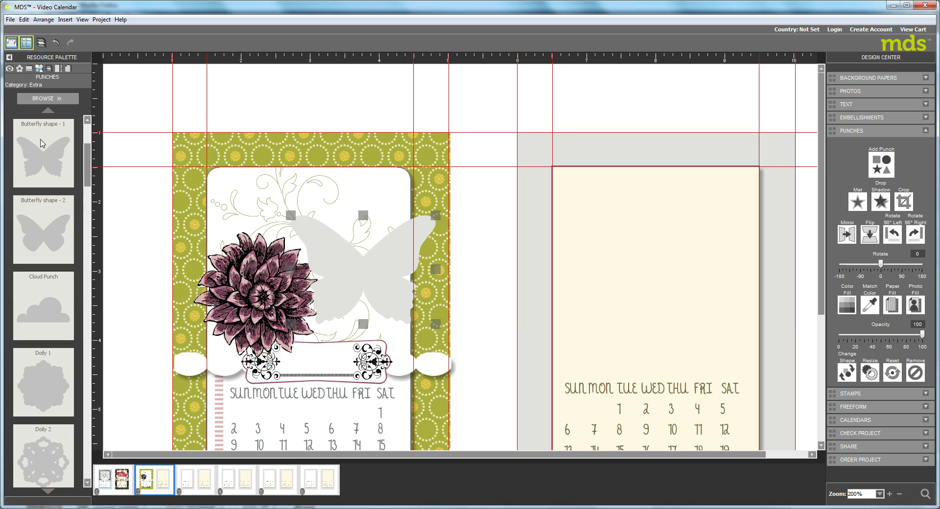
pyautogui.click(30, 69)
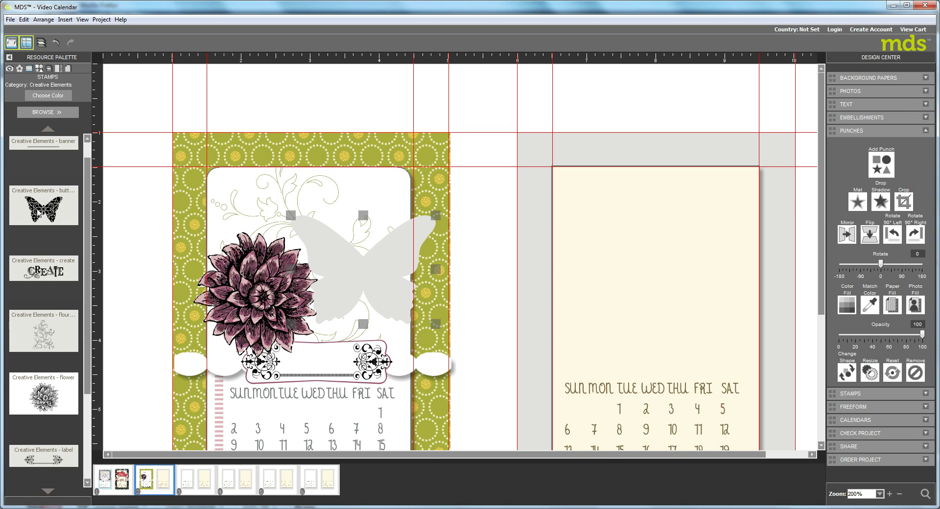
pyautogui.moveTo(43, 211); pyautogui.dragTo(337, 271)
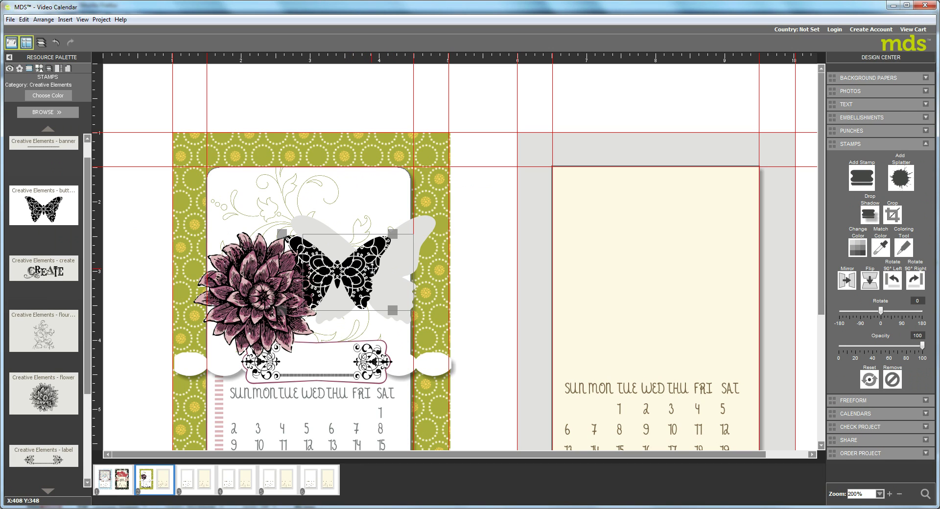
pyautogui.moveTo(372, 267); pyautogui.dragTo(392, 265)
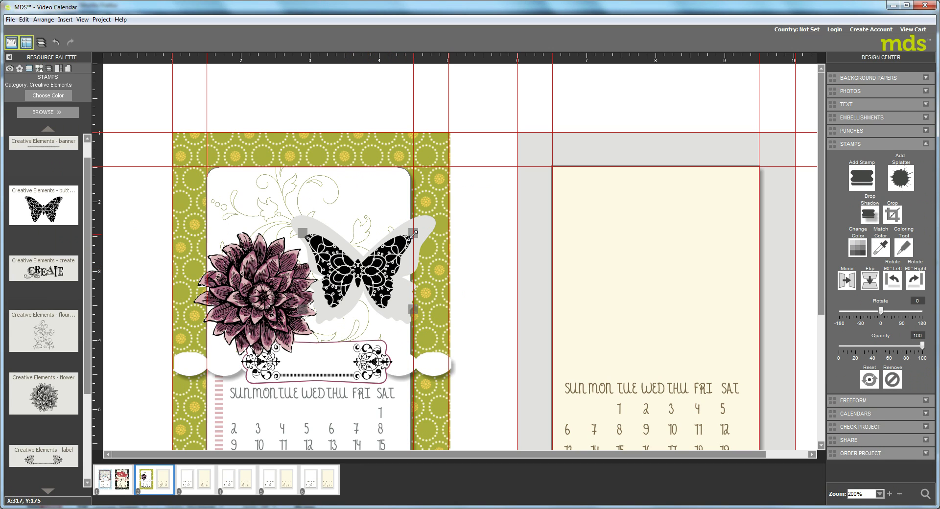
pyautogui.moveTo(413, 234); pyautogui.dragTo(431, 221)
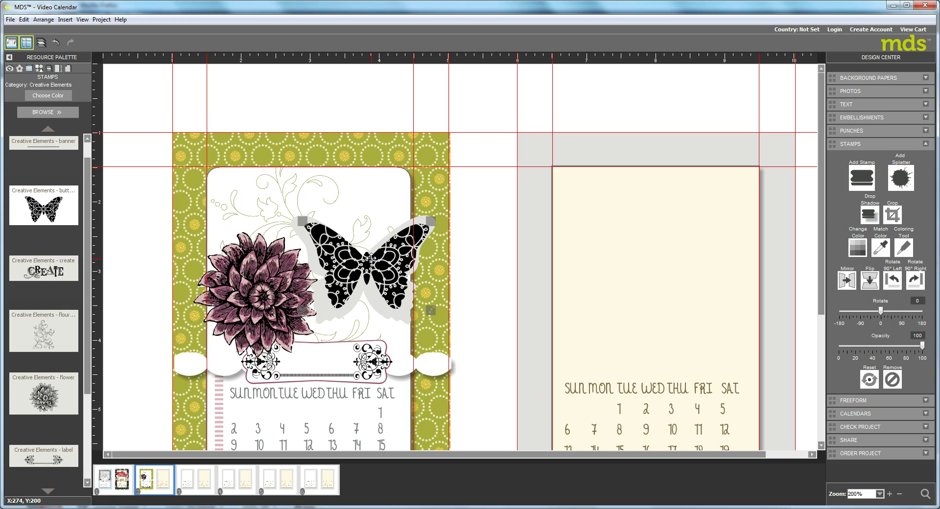
pyautogui.rightClick(348, 267)
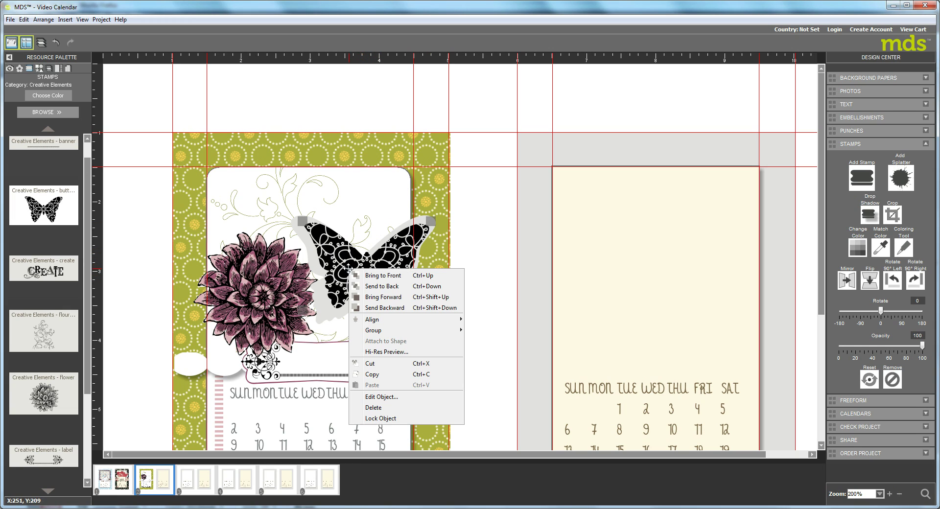
pyautogui.press('Return')
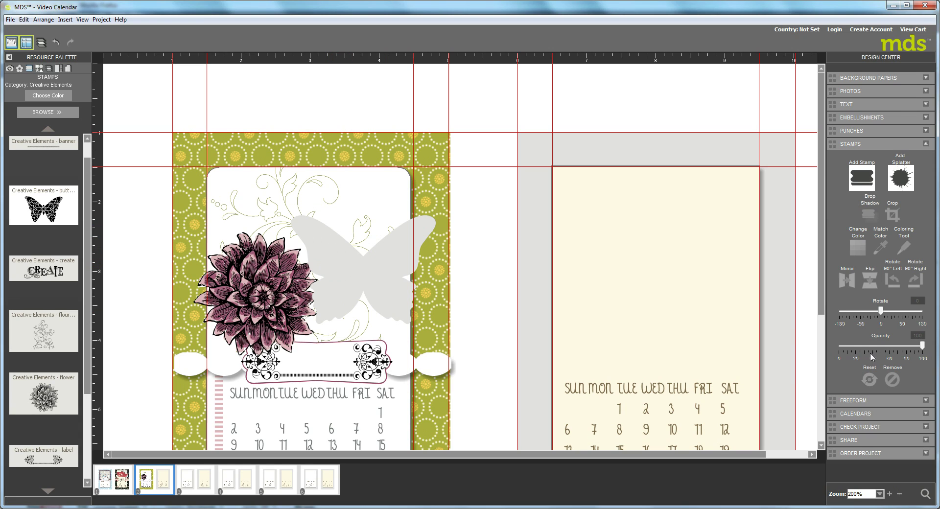
# Fill the butterfly punch with golden tan from the Stampin' Up! colors
pyautogui.click(368, 279)
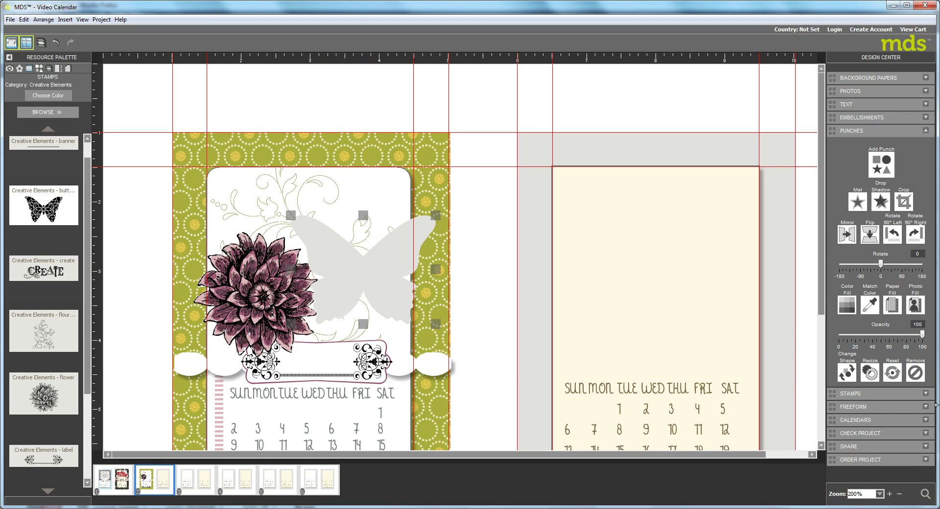
pyautogui.click(847, 304)
pyautogui.click(371, 315)
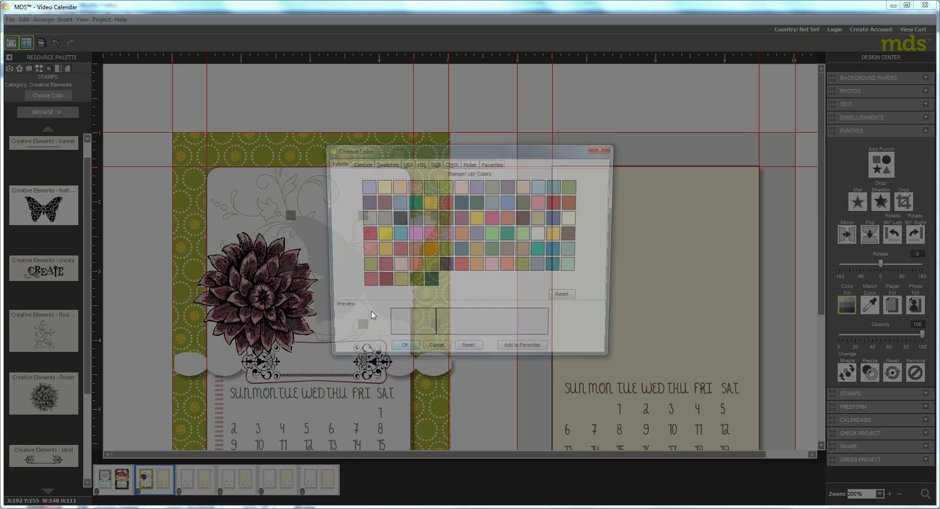
pyautogui.click(477, 253)
pyautogui.click(399, 355)
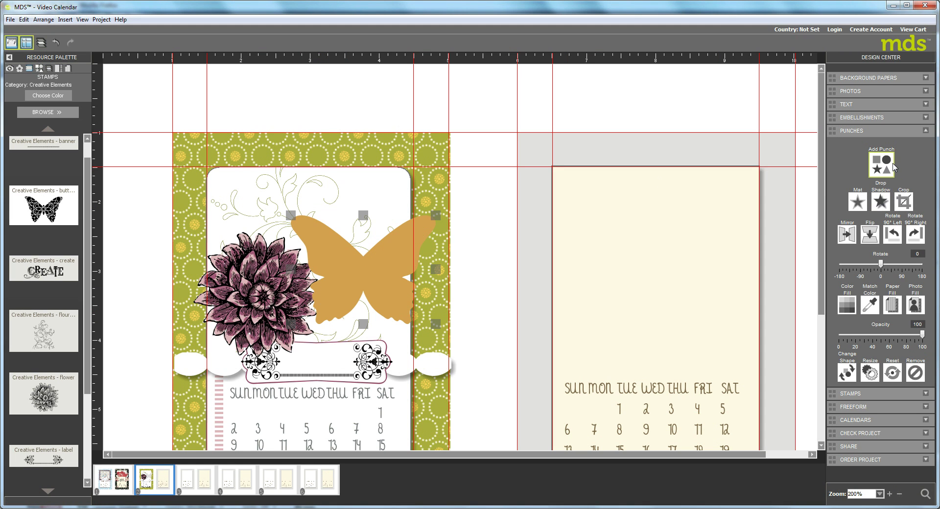
# Crop the butterfly punch down the middle so that only its left wing half is kept
pyautogui.click(903, 201)
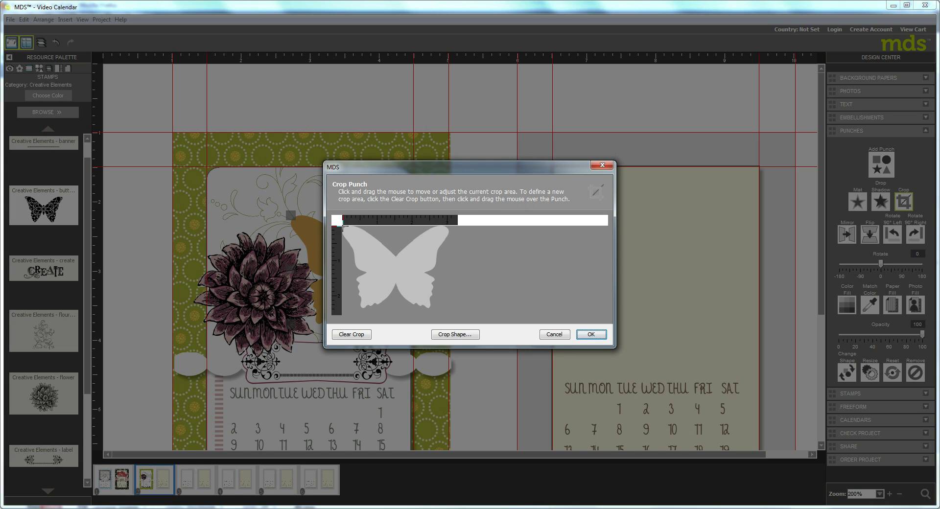
pyautogui.moveTo(342, 223); pyautogui.dragTo(396, 309)
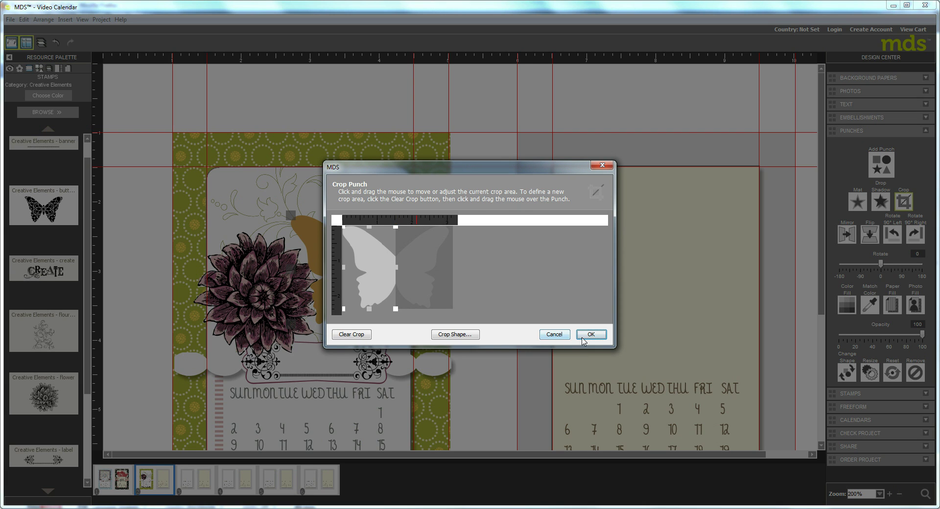
pyautogui.click(591, 334)
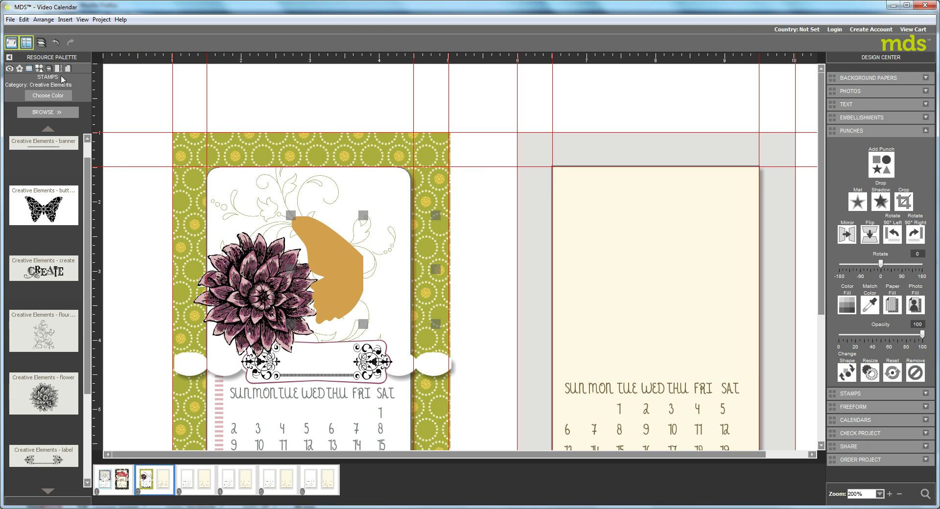
# Load the Basics punch category, place an Oval Punch beside the wing, and rotate it 90° left
pyautogui.click(39, 69)
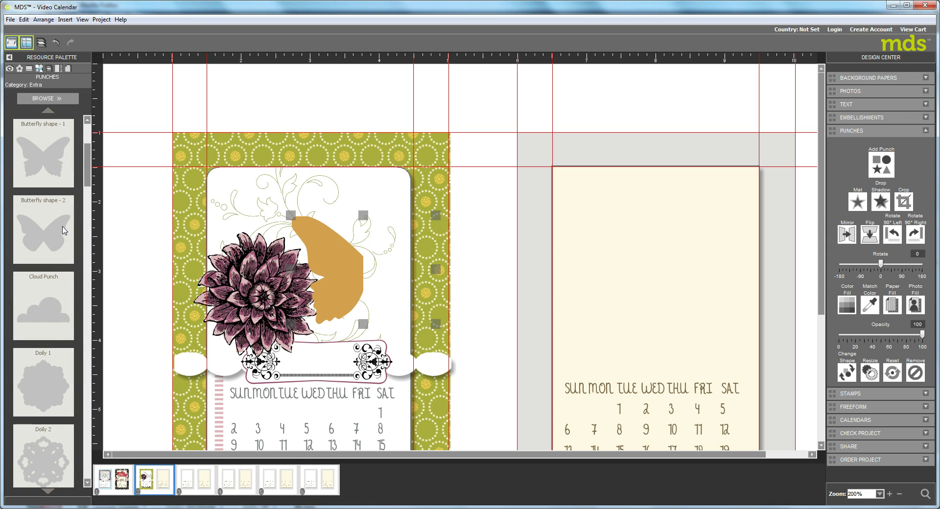
pyautogui.click(47, 99)
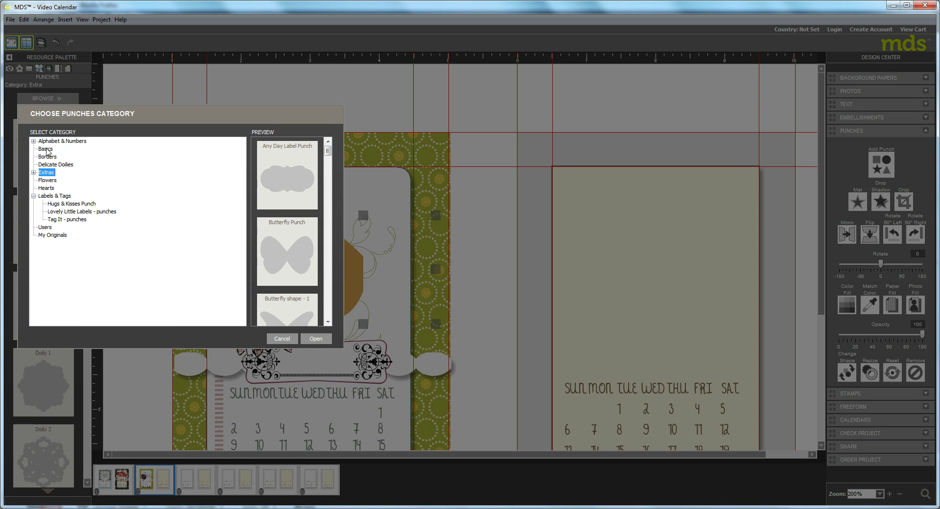
pyautogui.click(46, 148)
pyautogui.click(323, 339)
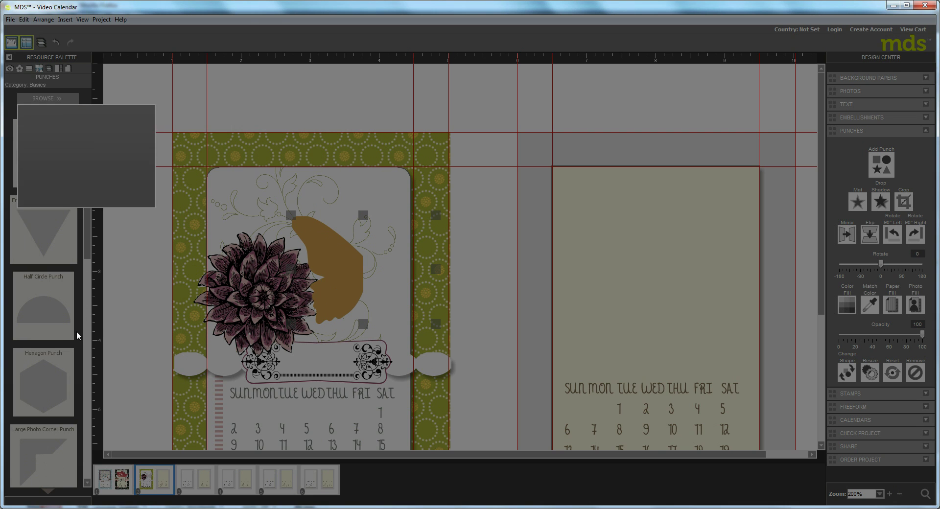
pyautogui.moveTo(88, 175); pyautogui.dragTo(87, 130)
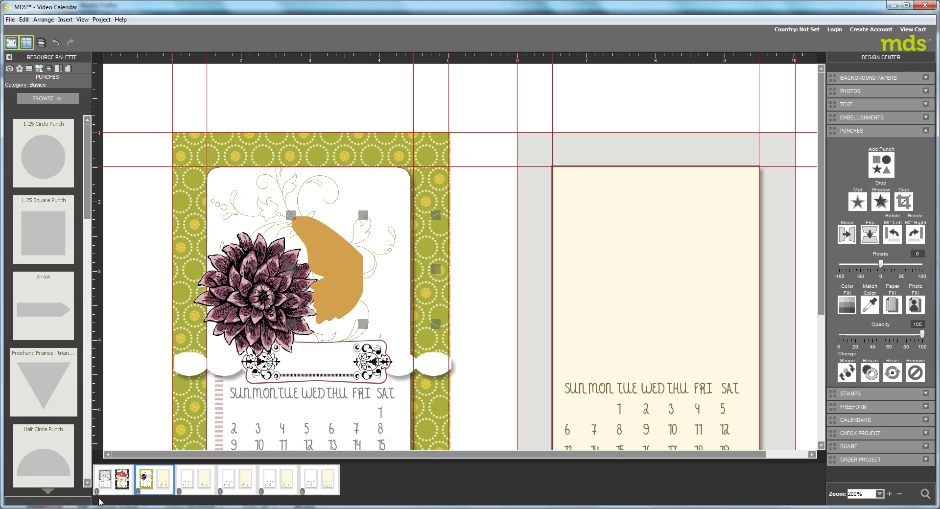
pyautogui.click(87, 471)
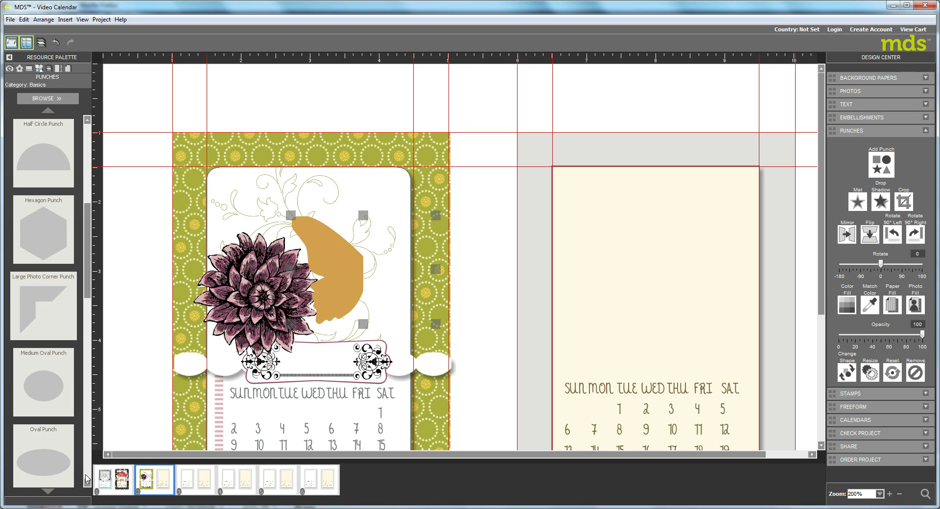
pyautogui.moveTo(54, 470); pyautogui.dragTo(406, 325)
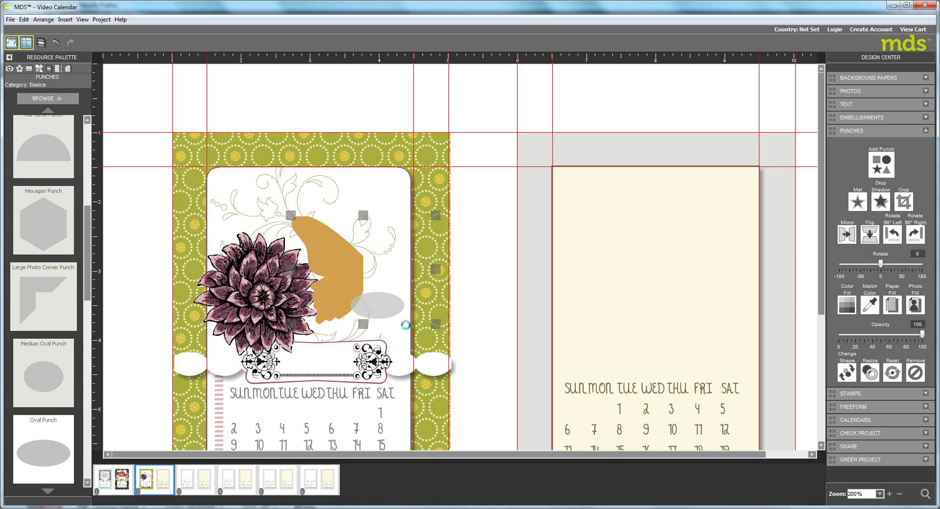
pyautogui.click(892, 234)
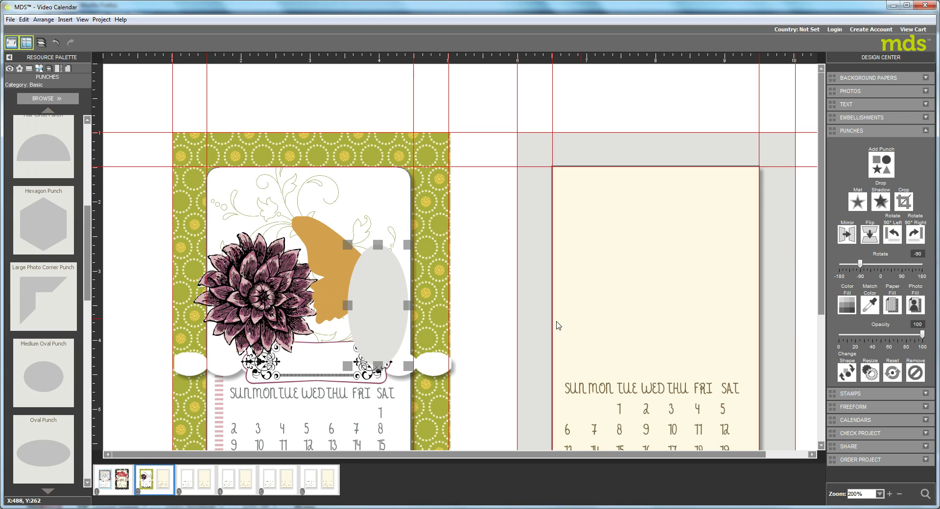
# Shrink the oval into a slim butterfly body and set it against the wing's cropped edge
pyautogui.moveTo(407, 243); pyautogui.dragTo(377, 273)
pyautogui.moveTo(379, 237); pyautogui.dragTo(373, 245)
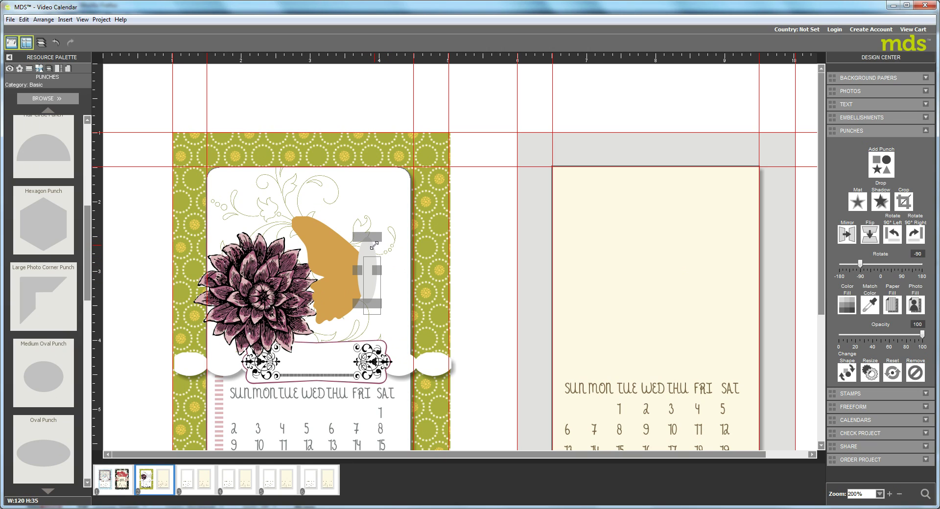
pyautogui.moveTo(370, 278); pyautogui.dragTo(366, 267)
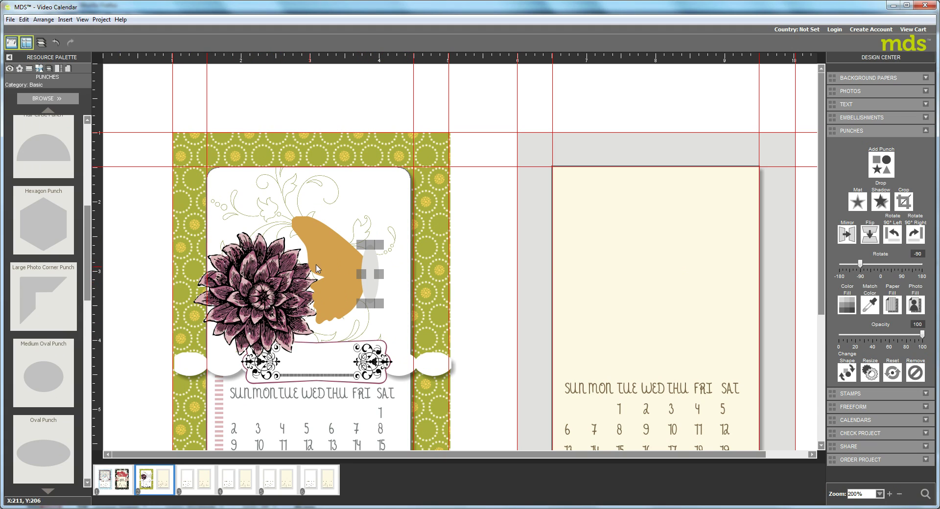
# Duplicate the tan butterfly wing and mirror the copy to form the opposite wing
pyautogui.click(333, 259)
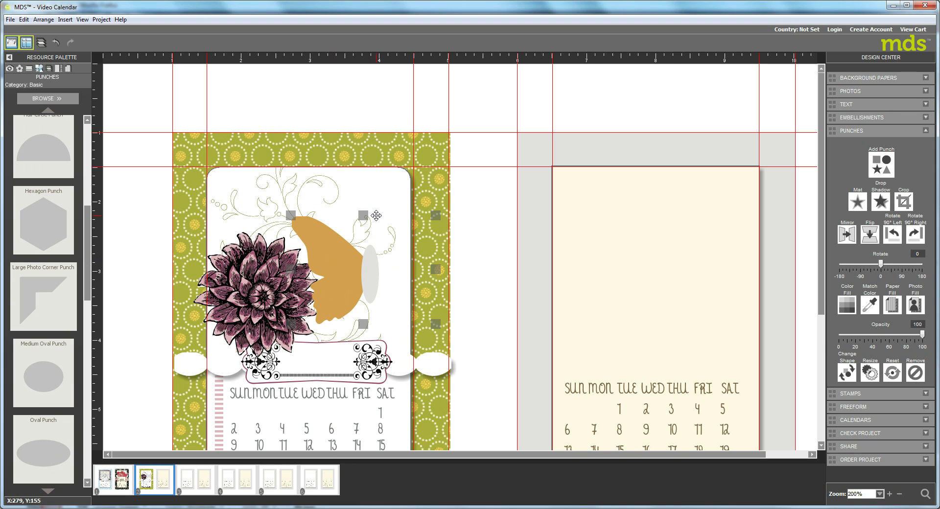
pyautogui.moveTo(376, 215); pyautogui.dragTo(386, 225)
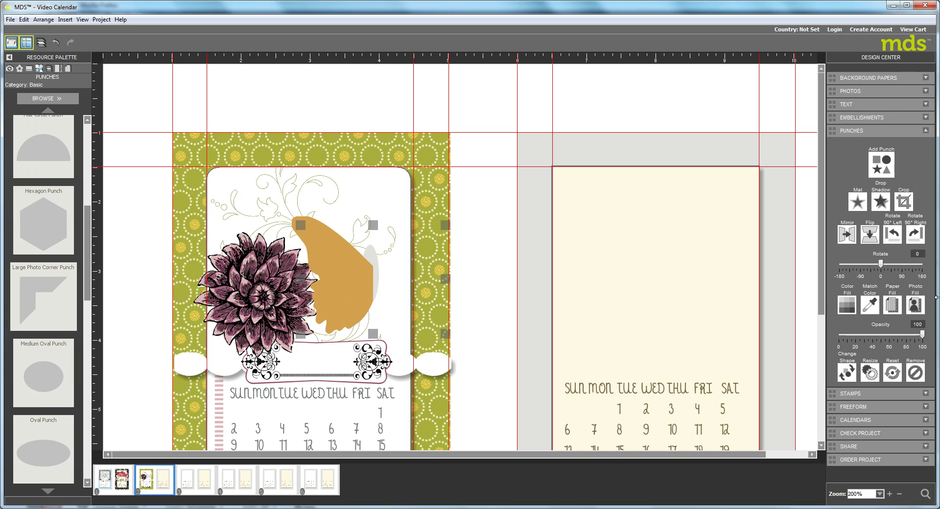
pyautogui.click(847, 235)
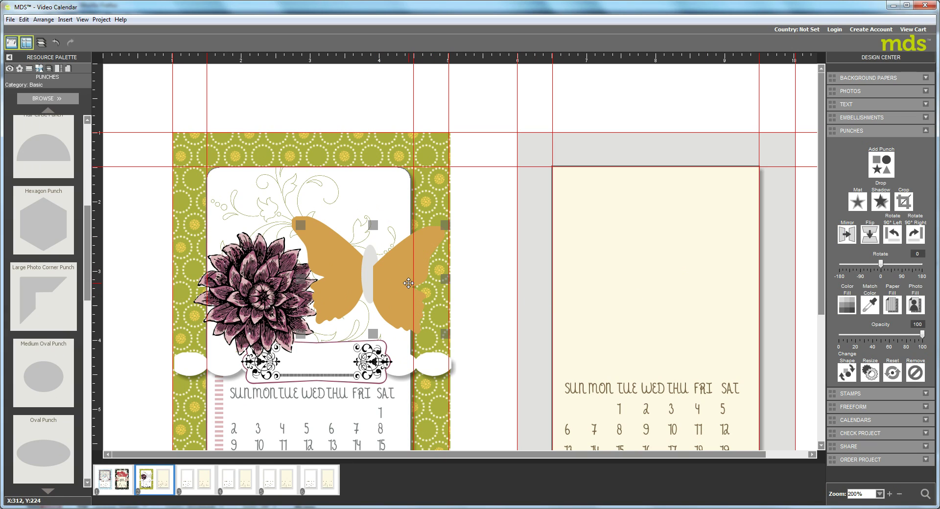
# Move the mirrored wing to the free side of the oval body and align it level with the original wing
pyautogui.moveTo(414, 276); pyautogui.dragTo(417, 270)
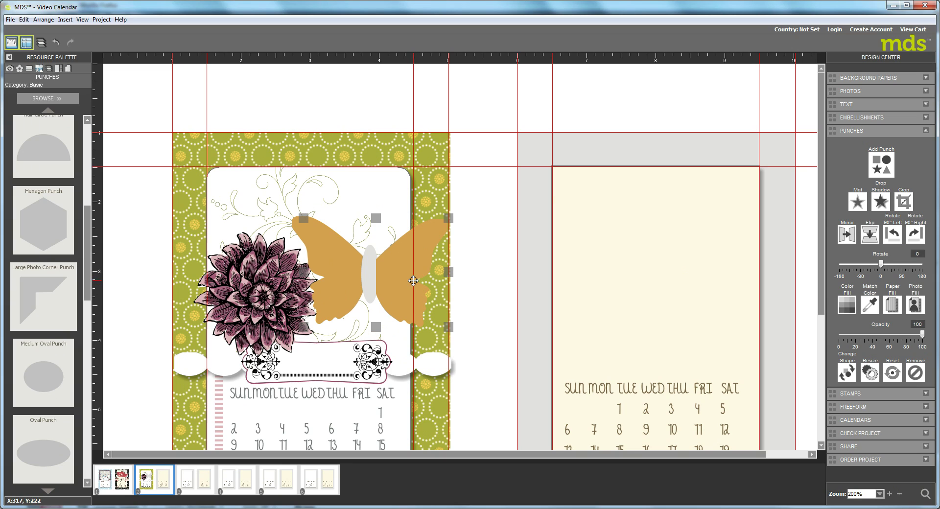
pyautogui.press('Up')
pyautogui.press('Up')
pyautogui.press('Up')
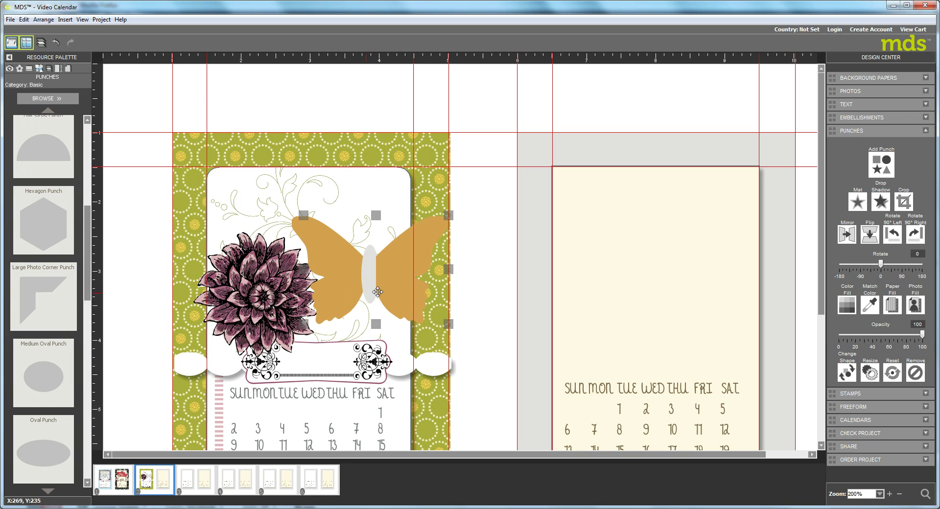
pyautogui.click(417, 260)
# Move the Oval Punch to the front of the page layers and fill it with the wings' golden tan
pyautogui.click(49, 69)
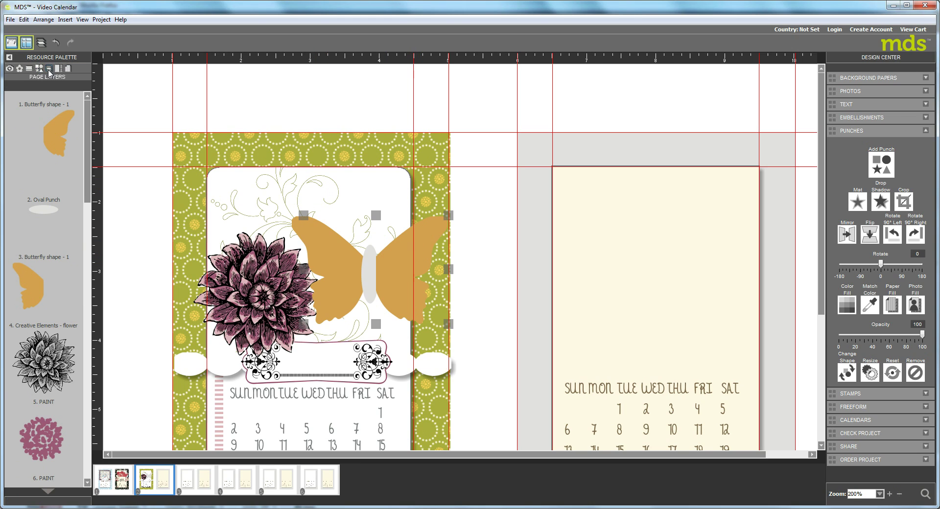
pyautogui.moveTo(47, 211); pyautogui.dragTo(30, 122)
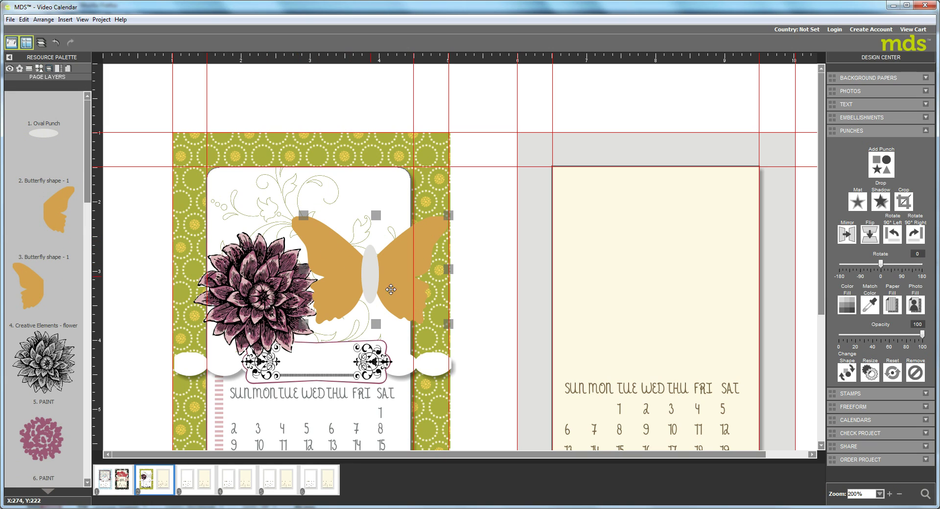
pyautogui.click(365, 279)
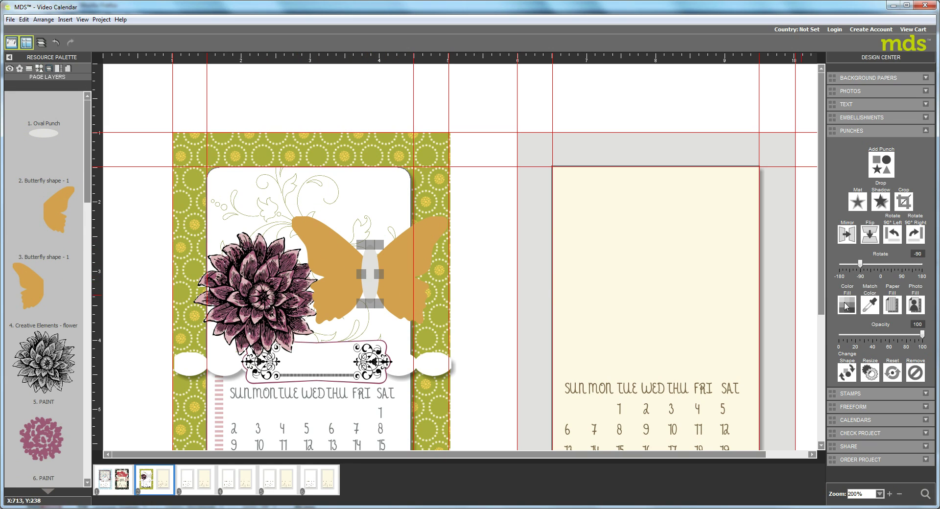
pyautogui.click(847, 305)
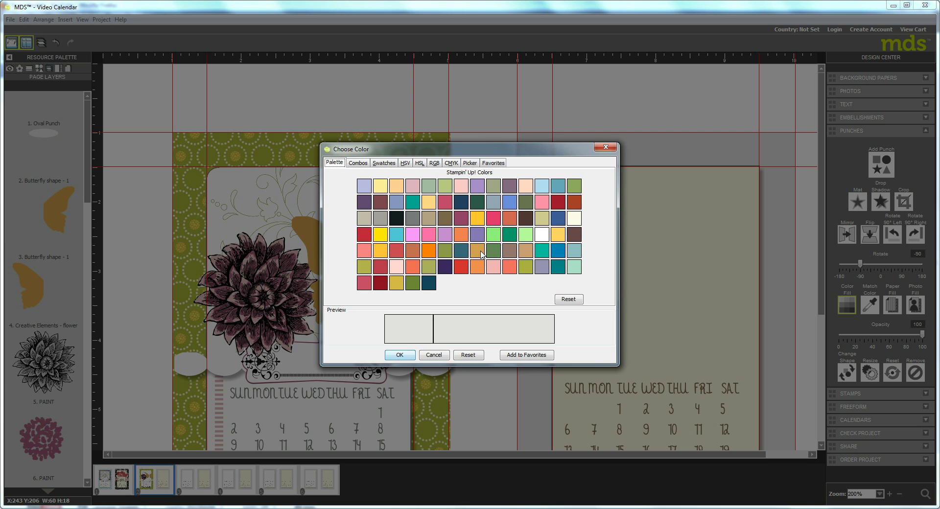
pyautogui.click(482, 252)
pyautogui.click(399, 356)
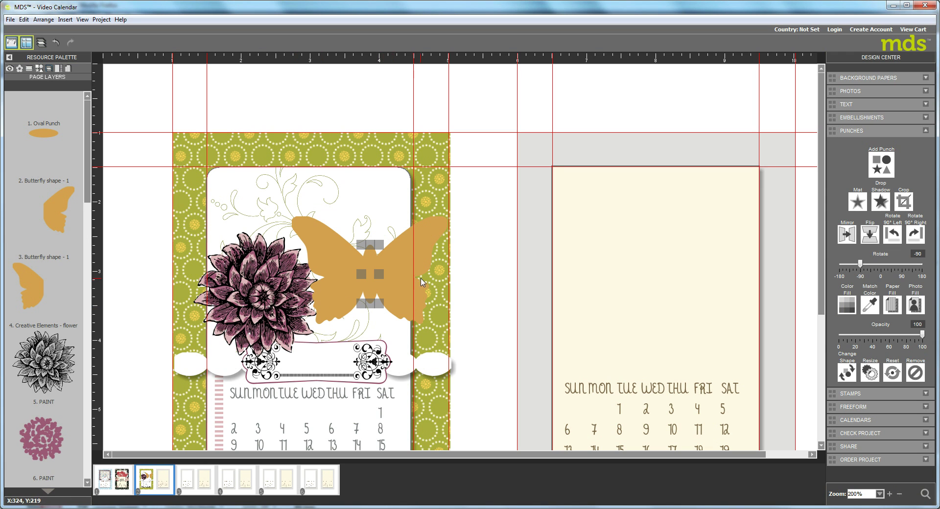
# Nudge the mirrored wing sideways to fine-tune its fit against the oval body
pyautogui.click(405, 275)
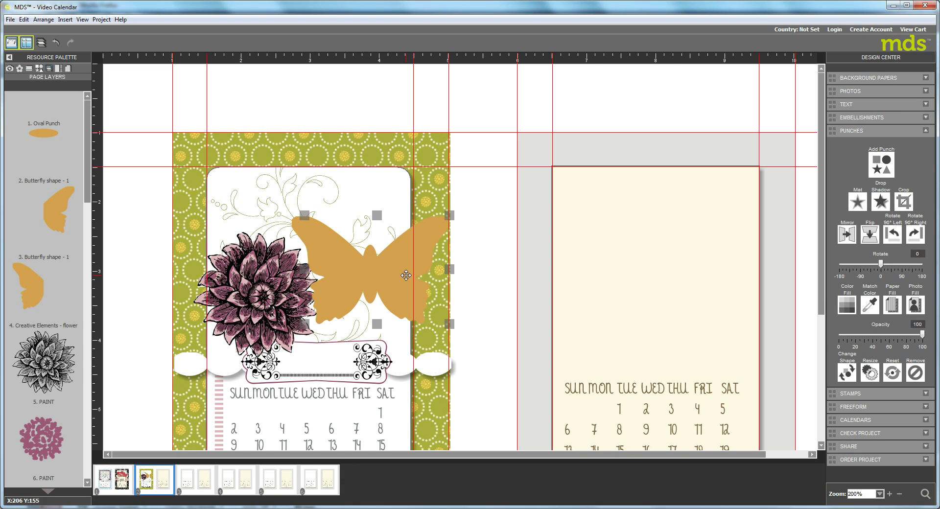
pyautogui.press('Right')
pyautogui.press('Left')
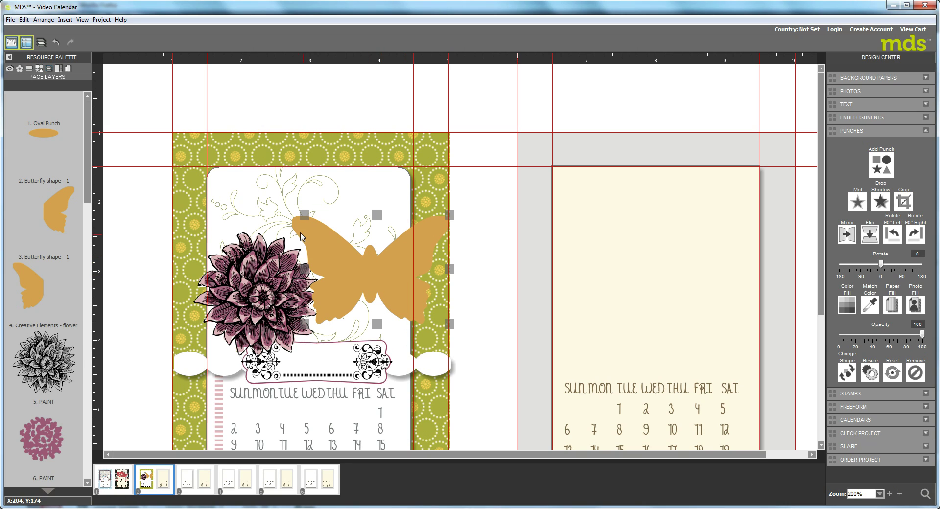